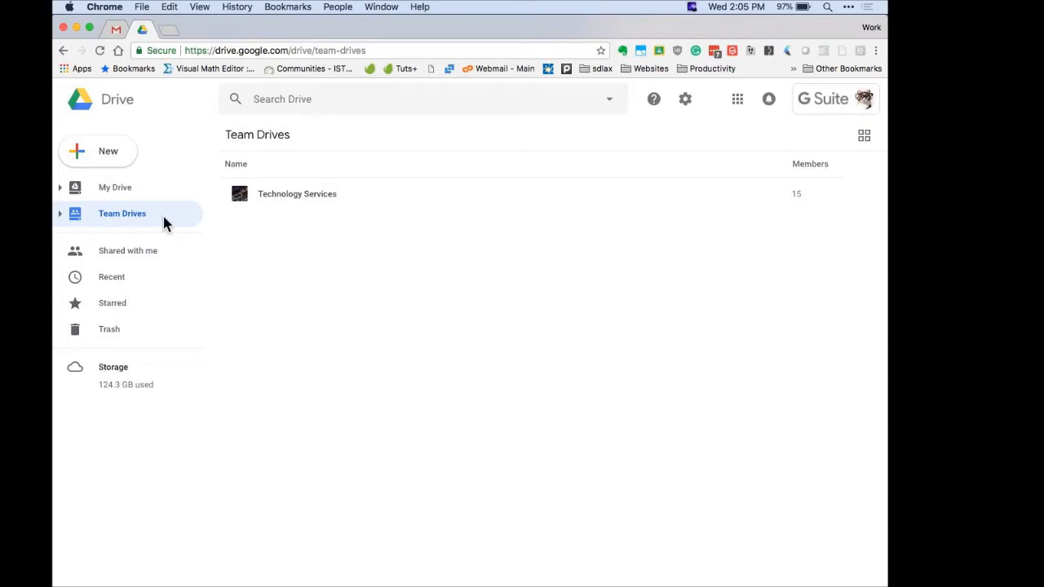
Create a team drive named 'Demo Team Drive' and reload so it appears in the list
{"action": "left_click", "coordinate": [301, 203]}
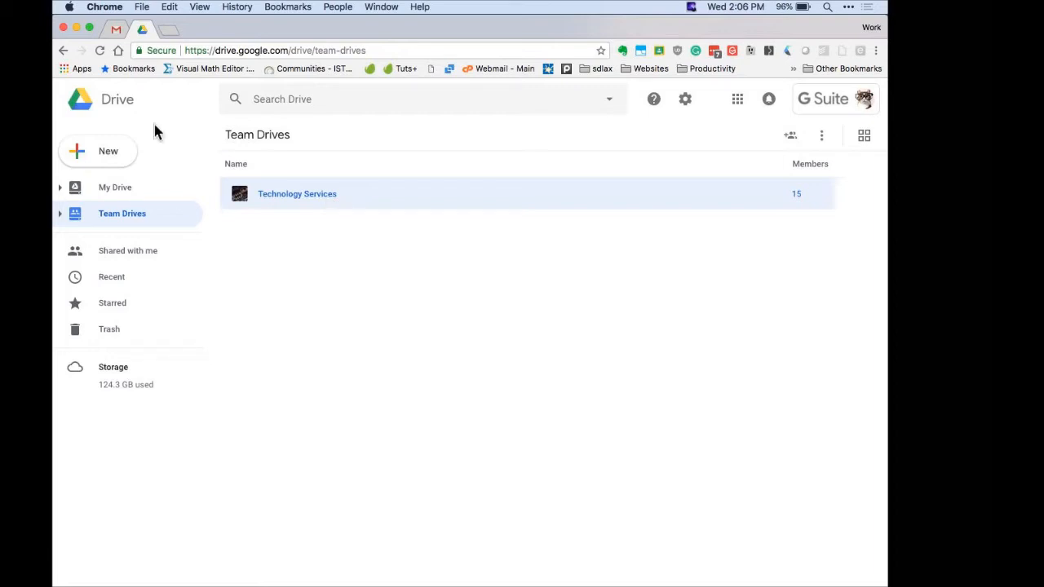
{"action": "left_click", "coordinate": [121, 159]}
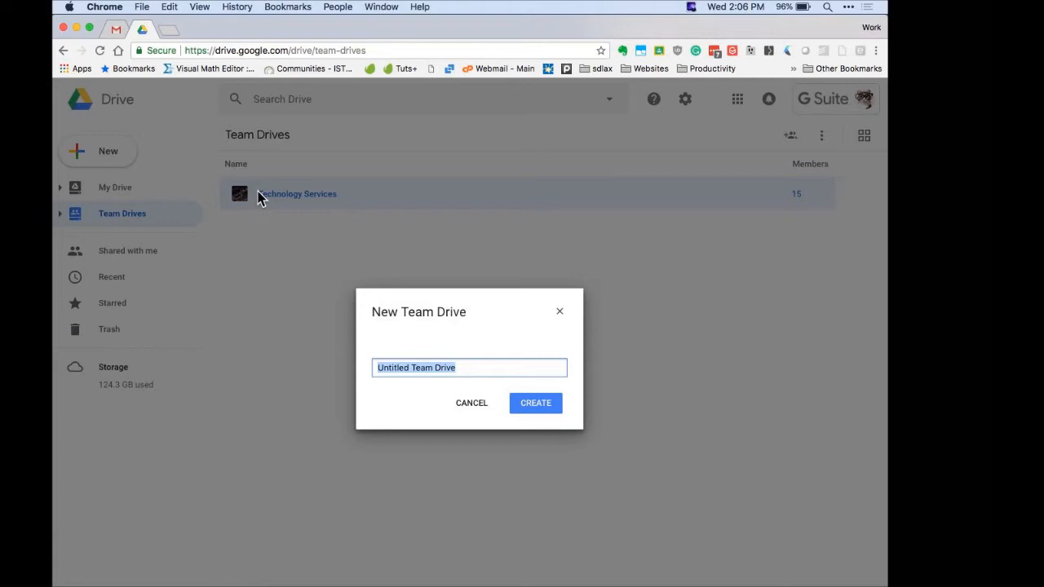
{"action": "type", "text": "Demo"}
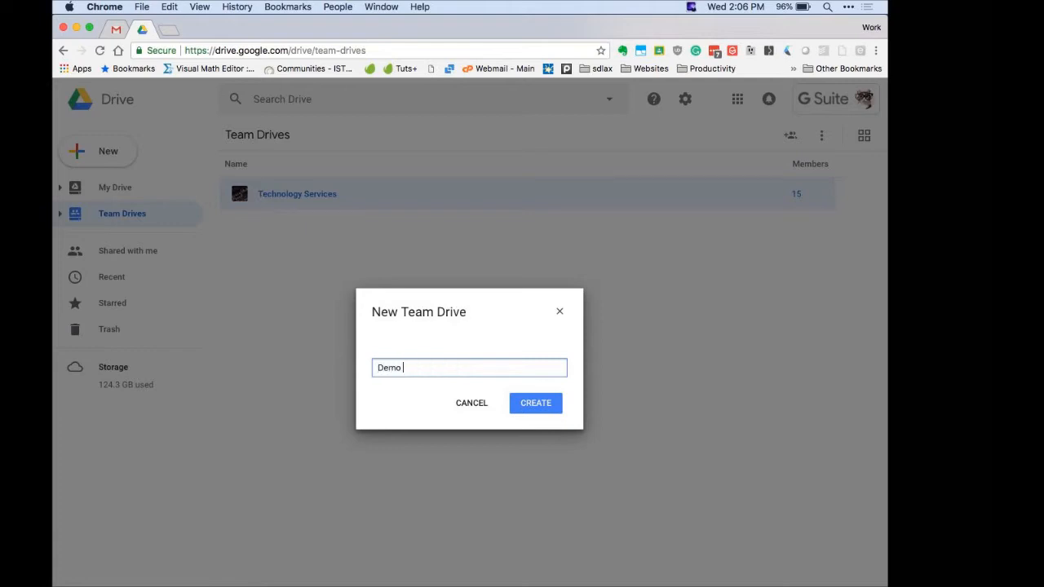
{"action": "type", "text": " Team Drive"}
{"action": "key", "text": "Return"}
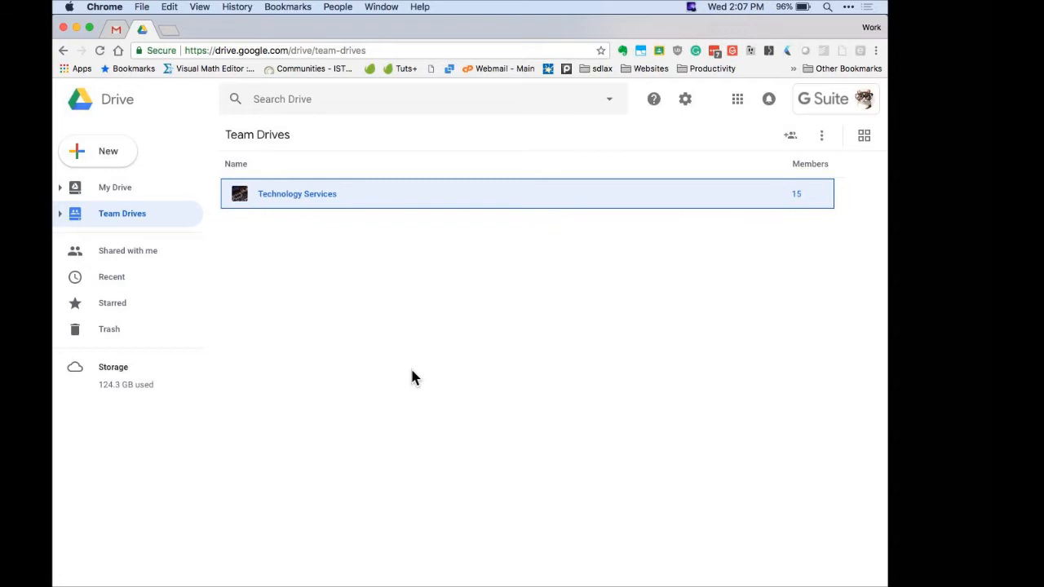
{"action": "left_click", "coordinate": [412, 377]}
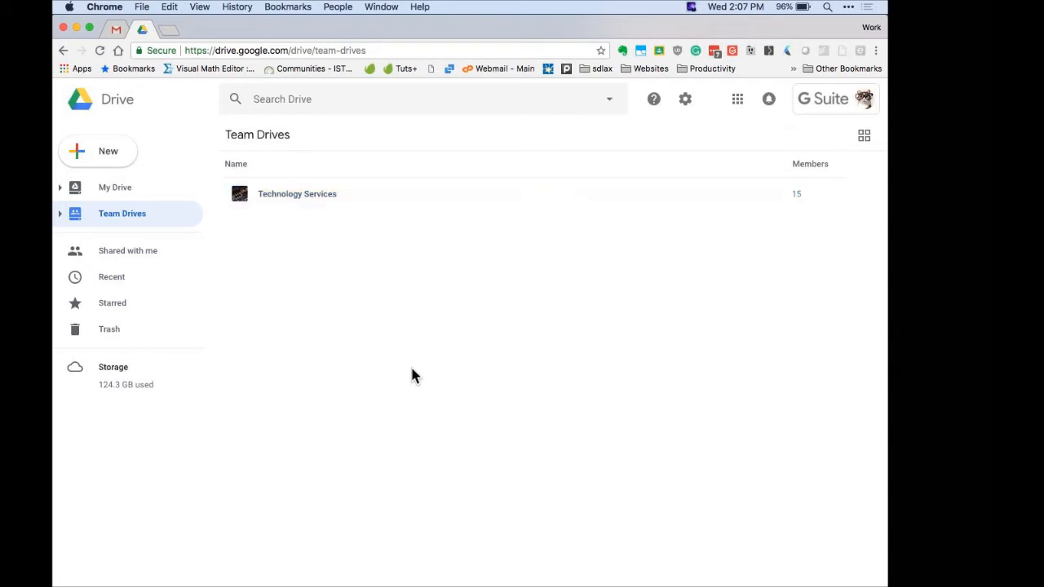
{"action": "key", "text": "super+r"}
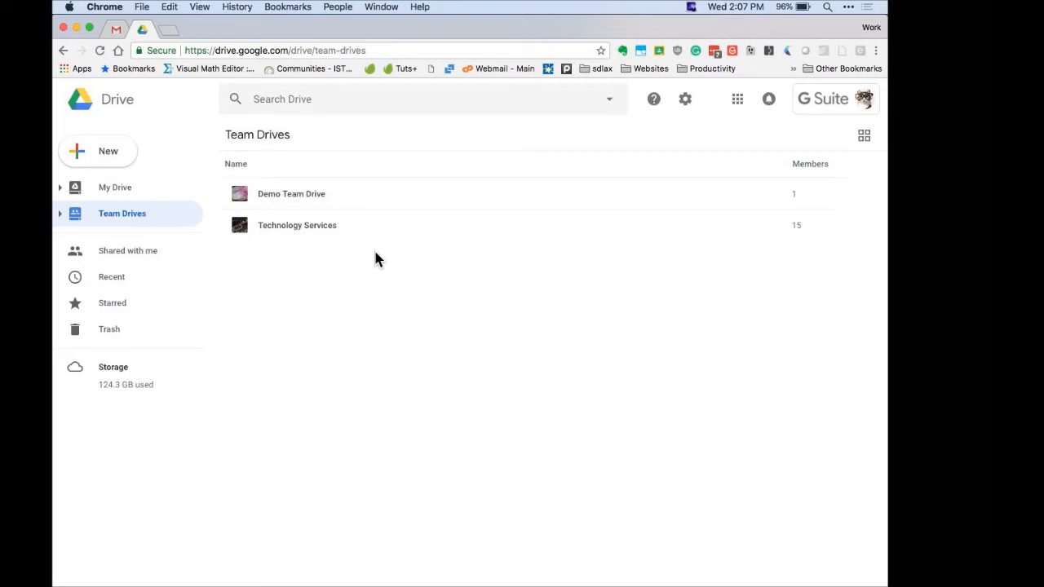
Open Demo Team Drive and bring up its Add members form
{"action": "left_click", "coordinate": [346, 199]}
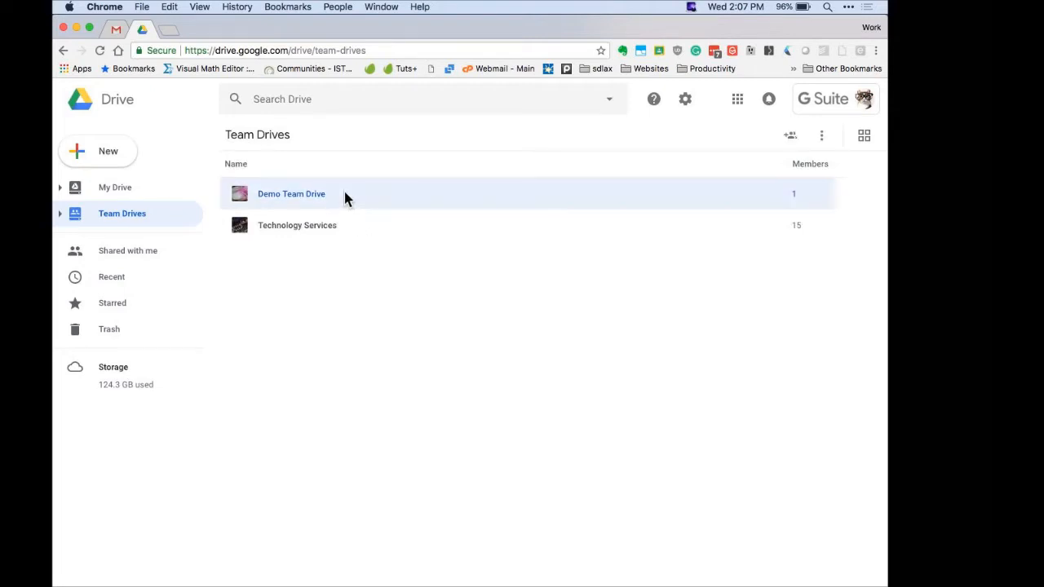
{"action": "double_click", "coordinate": [344, 196]}
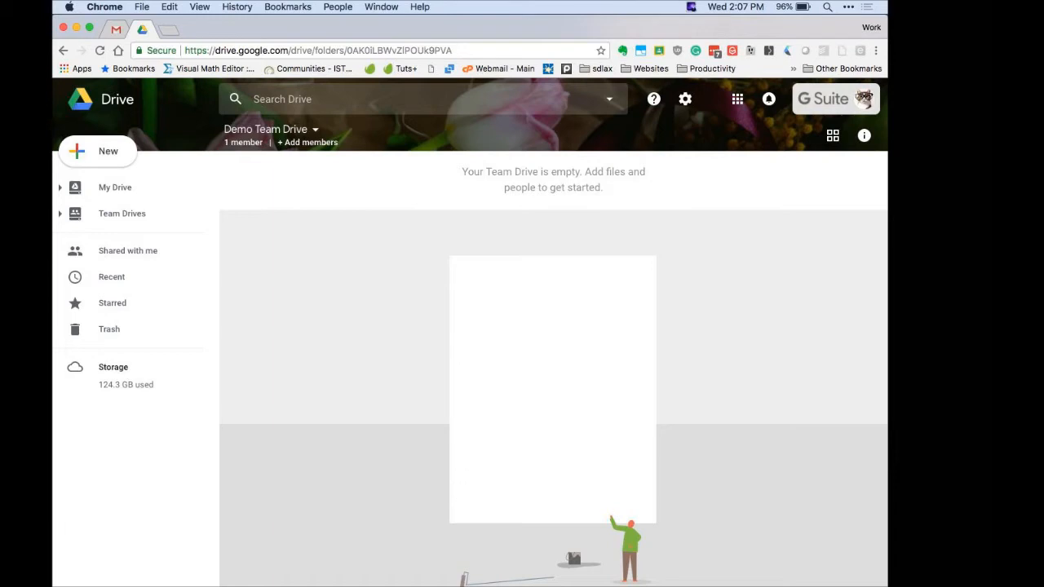
{"action": "left_click", "coordinate": [310, 144]}
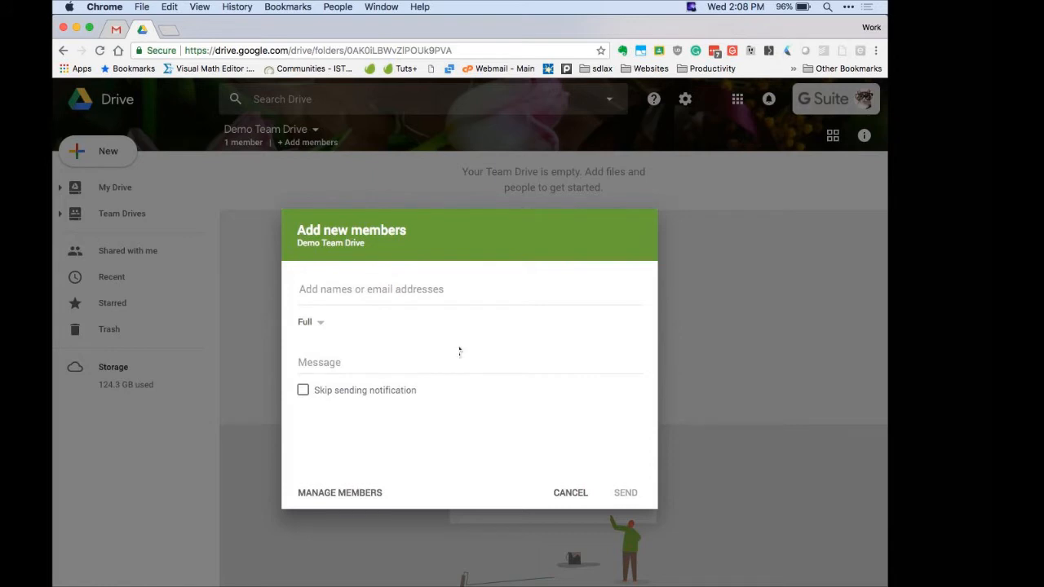
Invite two suggested people to the drive with Edit access instead of Full
{"action": "left_click", "coordinate": [396, 291]}
{"action": "type", "text": "dan lev"}
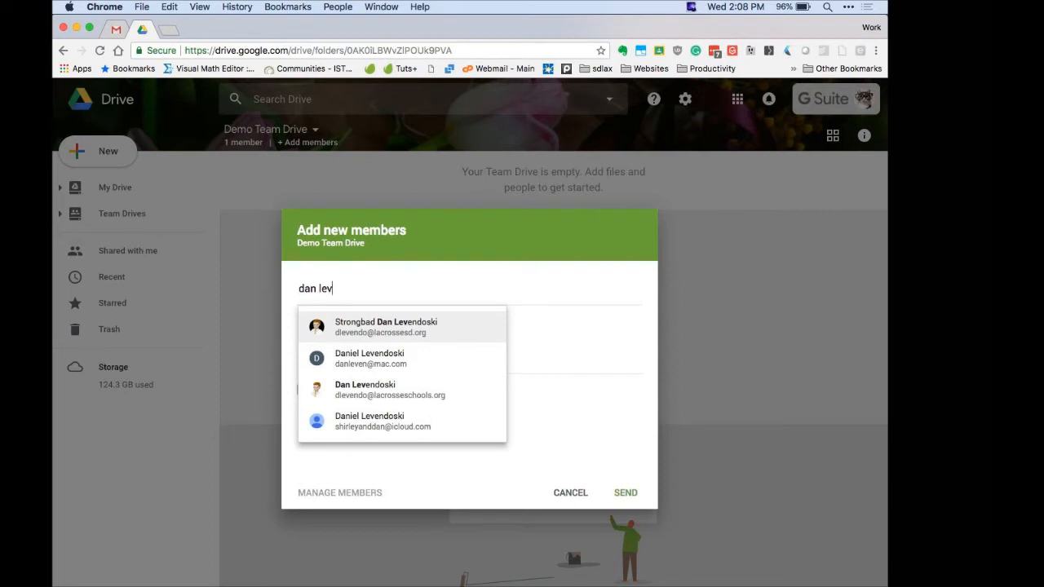
{"action": "key", "text": "Return"}
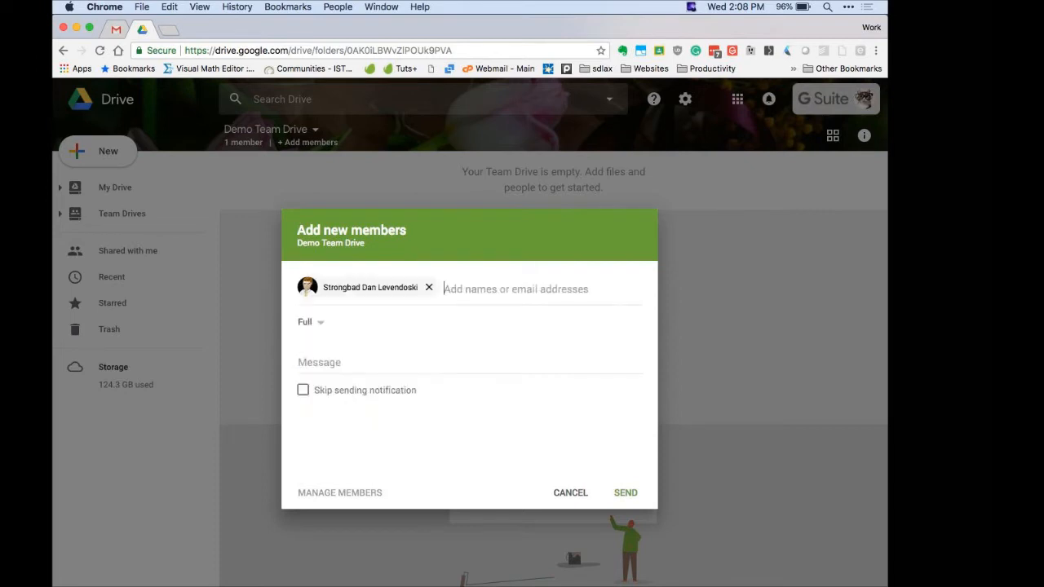
{"action": "type", "text": "kyl"}
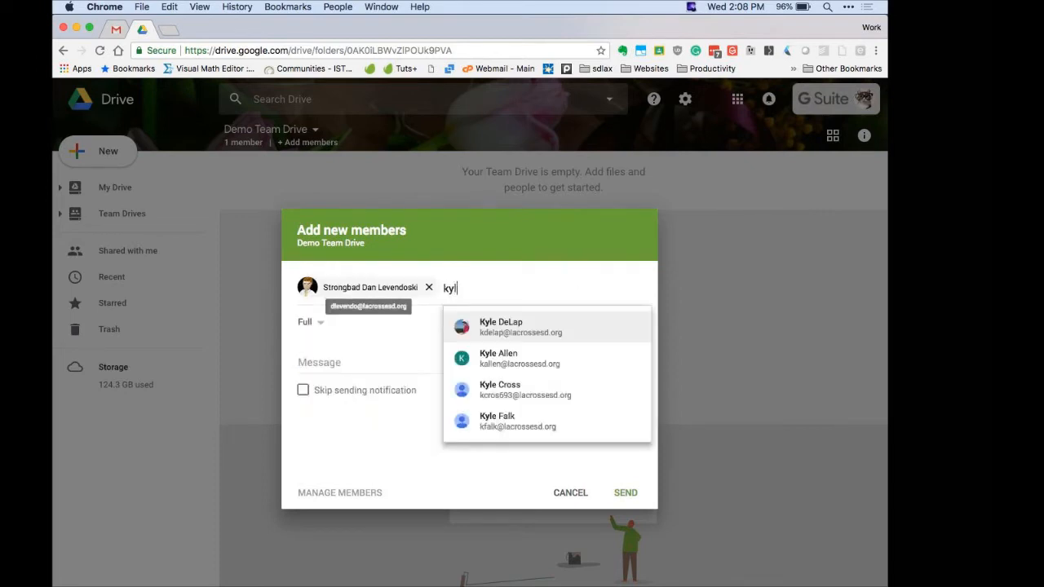
{"action": "key", "text": "Return"}
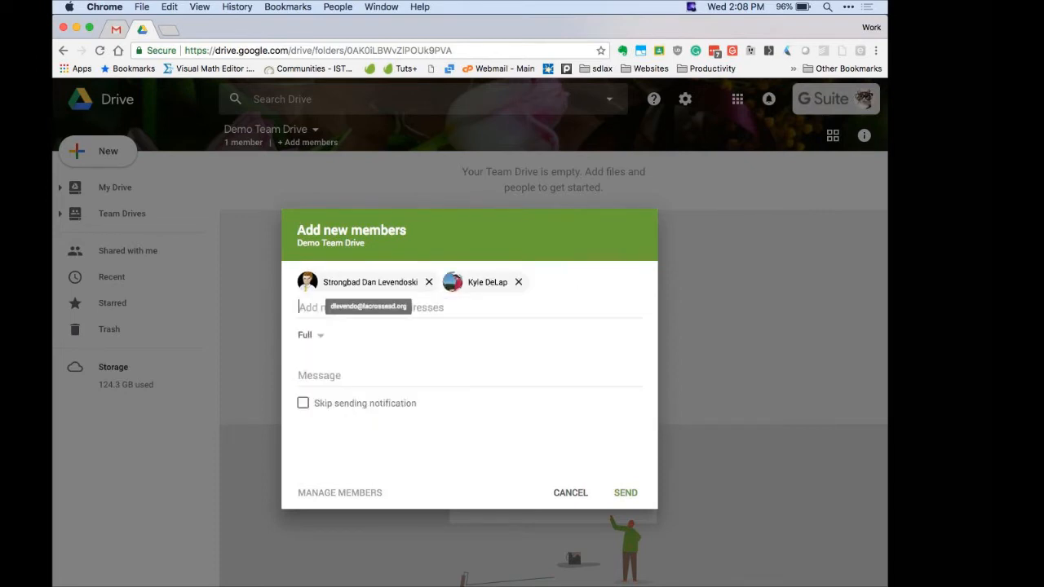
{"action": "left_click", "coordinate": [324, 345]}
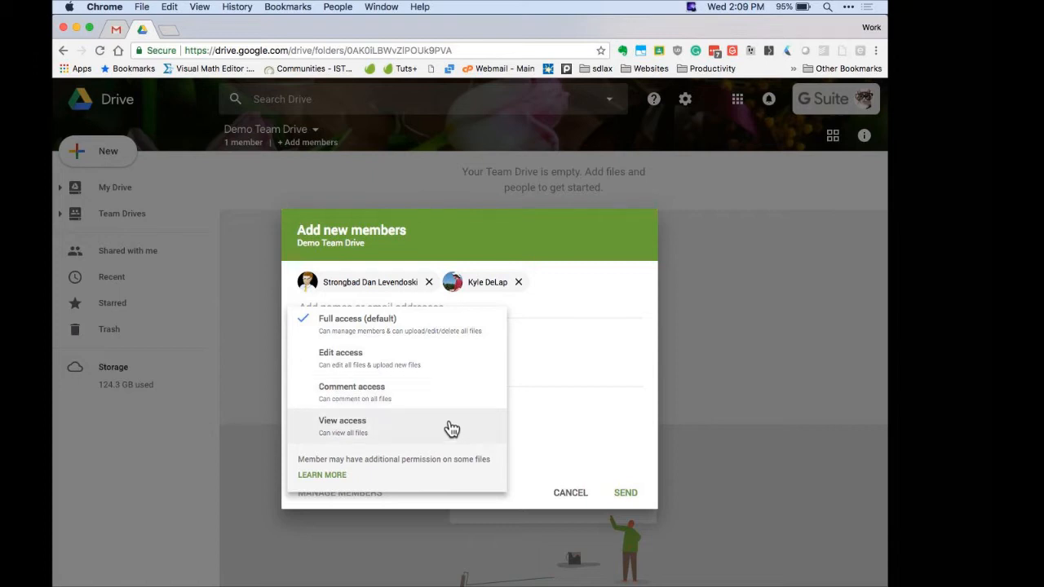
{"action": "left_click", "coordinate": [455, 359]}
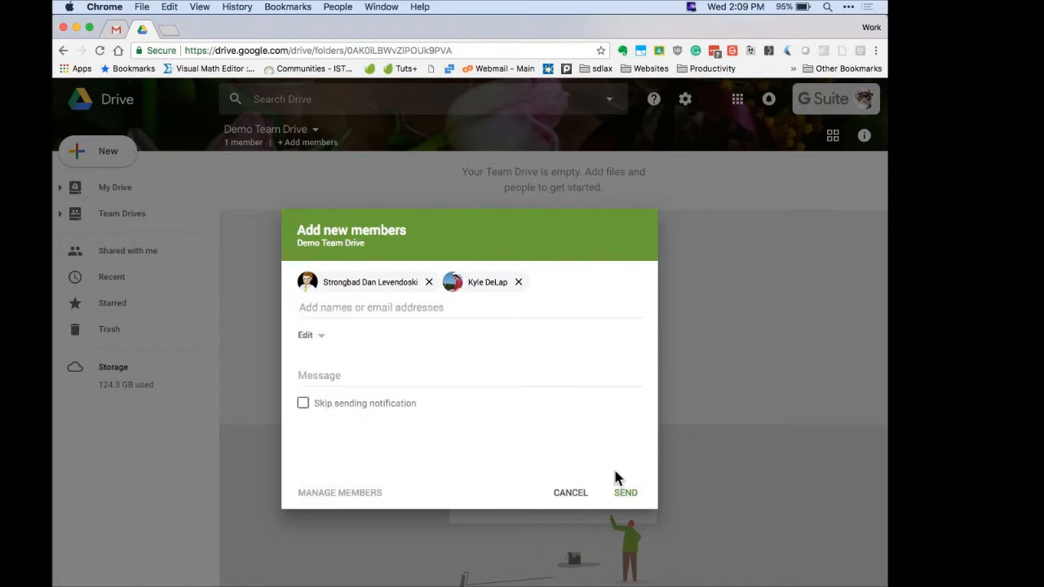
{"action": "left_click", "coordinate": [627, 493]}
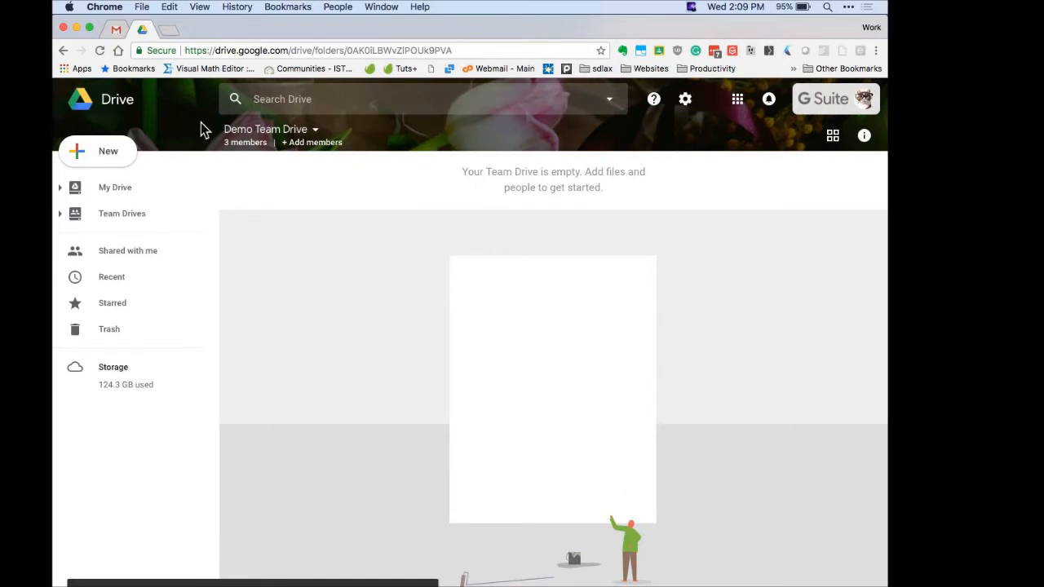
In the members list, downgrade one added member to View, leaving the other at Edit
{"action": "left_click", "coordinate": [248, 144]}
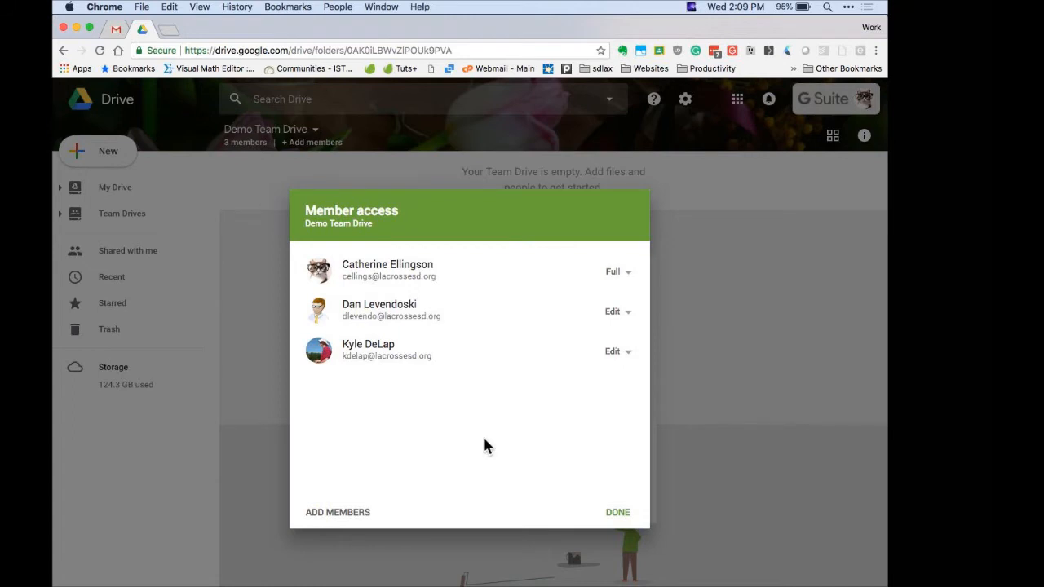
{"action": "left_click", "coordinate": [621, 313]}
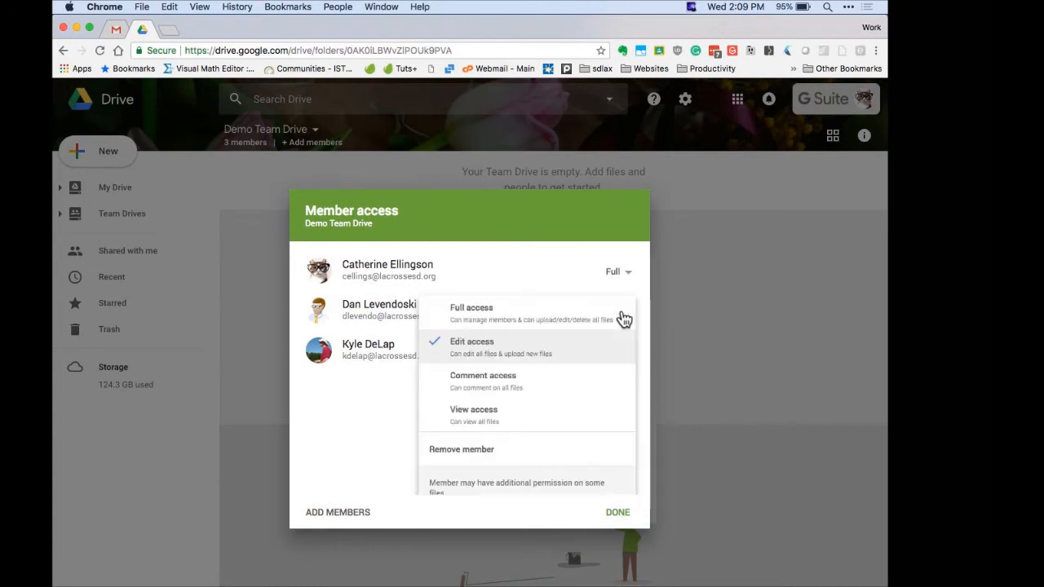
{"action": "left_click", "coordinate": [512, 414]}
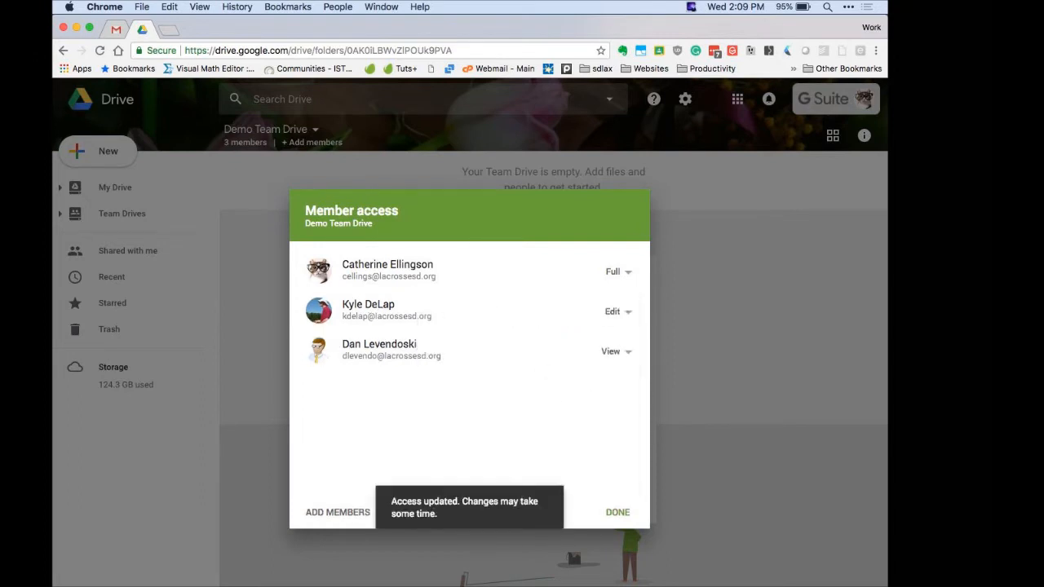
{"action": "left_click", "coordinate": [628, 315]}
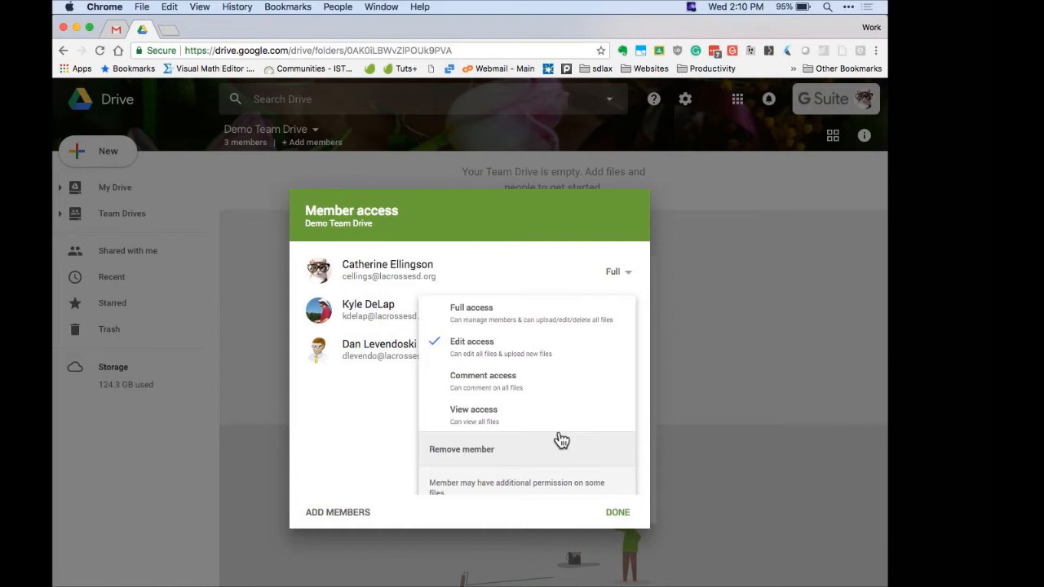
{"action": "left_click", "coordinate": [539, 414]}
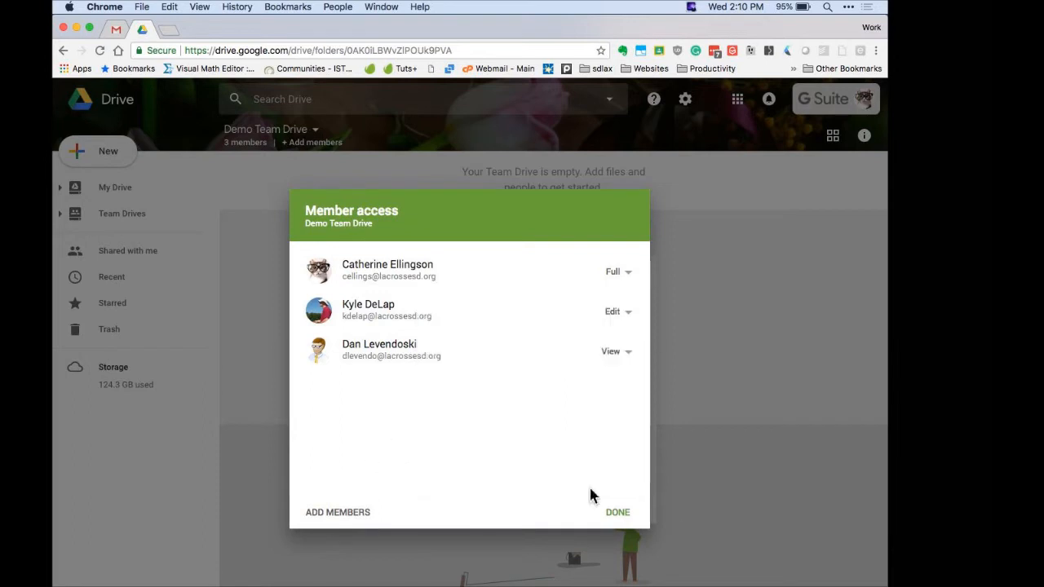
{"action": "left_click", "coordinate": [618, 512]}
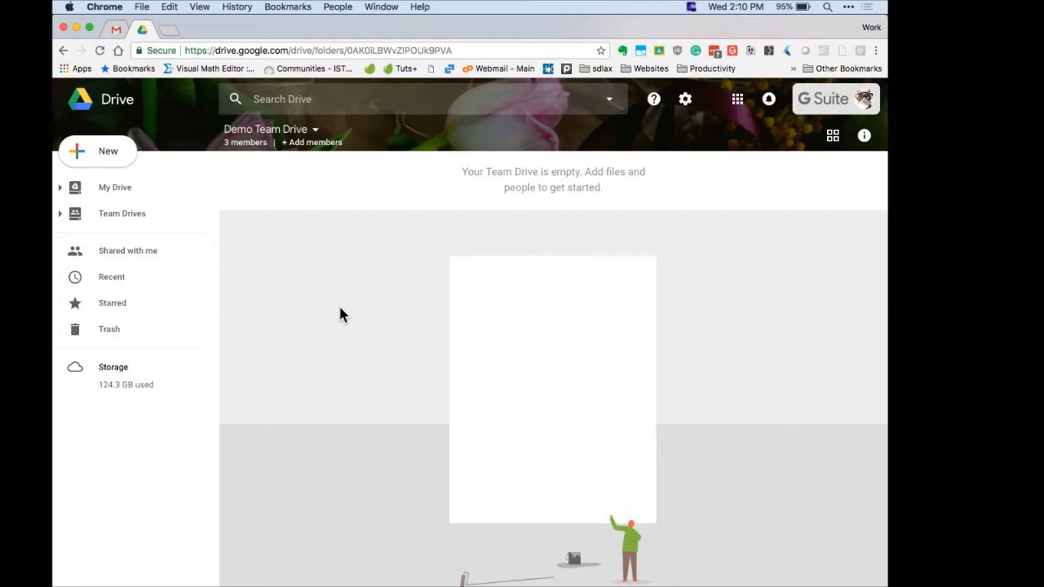
Open Team Drive settings from the Demo Team Drive name menu
{"action": "left_click", "coordinate": [313, 132]}
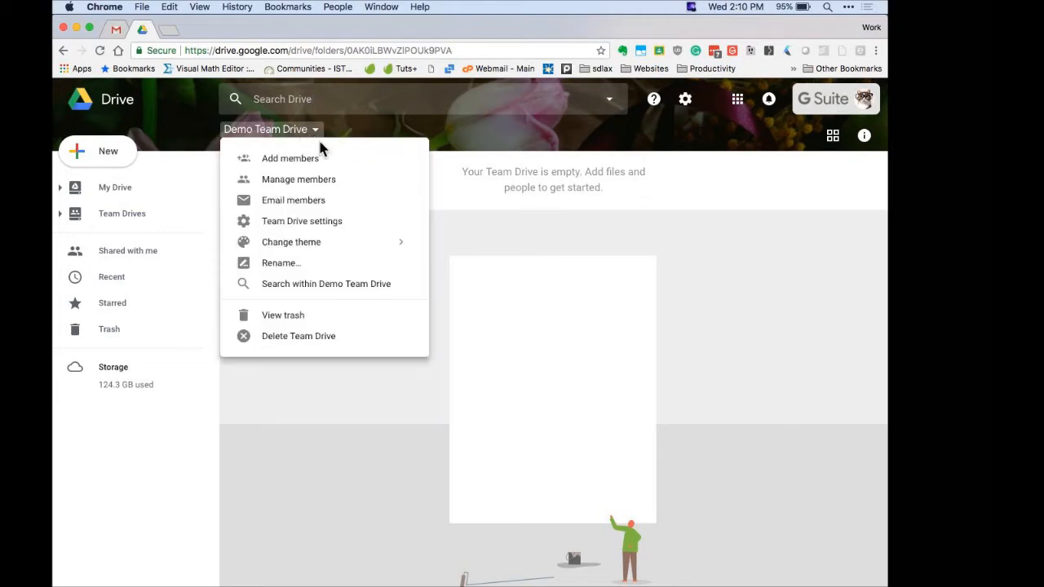
{"action": "left_click", "coordinate": [318, 225]}
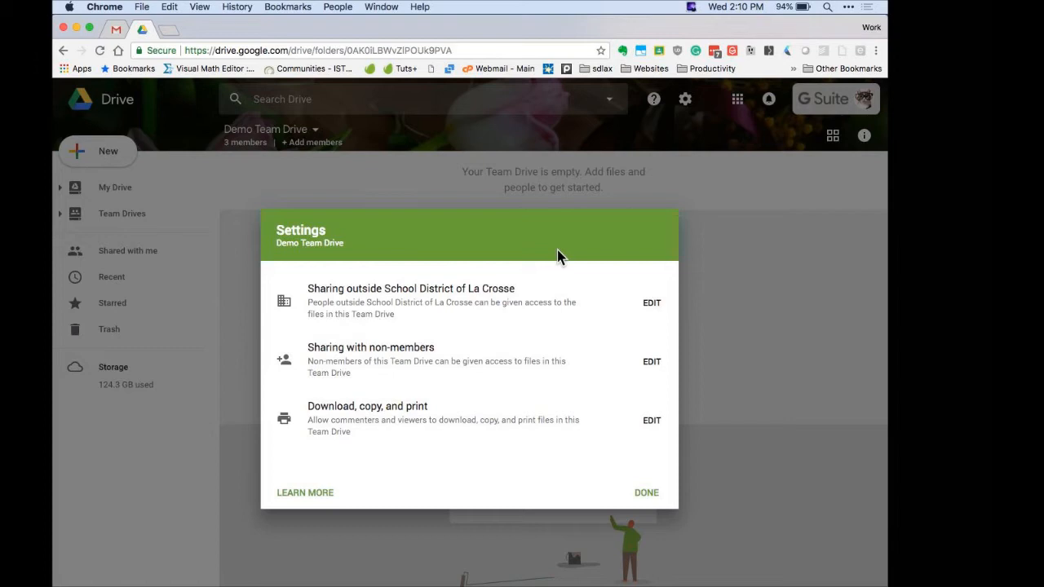
Try restricting sharing to the district, discard it, and close settings with outside sharing allowed
{"action": "left_click", "coordinate": [652, 302]}
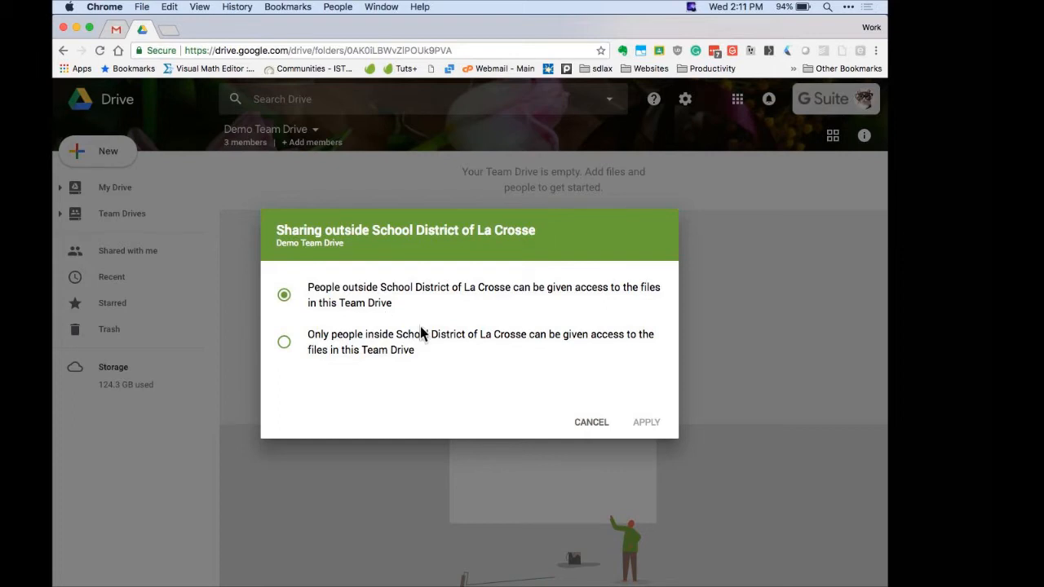
{"action": "left_click", "coordinate": [329, 349]}
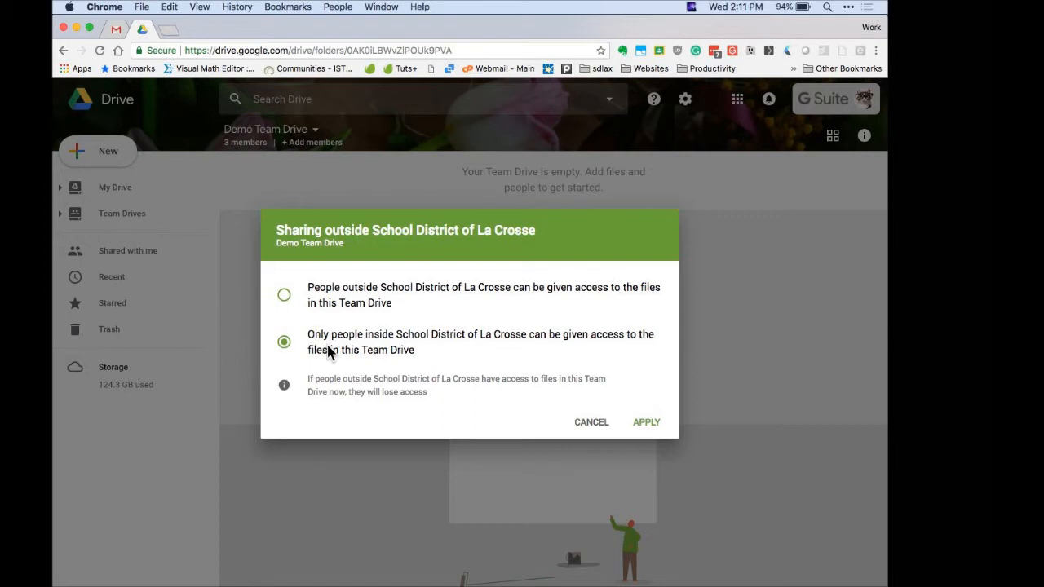
{"action": "left_click", "coordinate": [589, 424]}
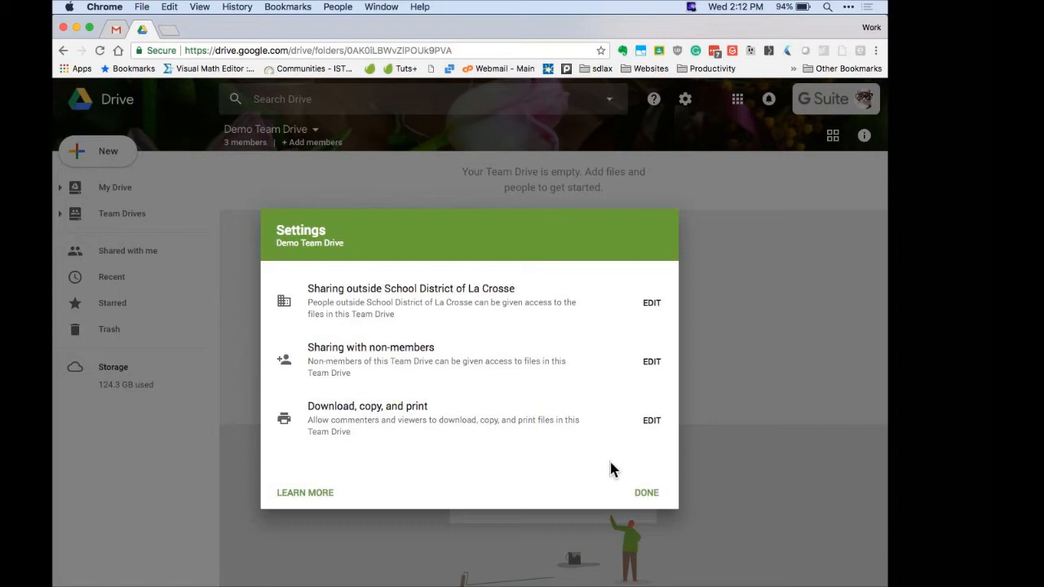
{"action": "left_click", "coordinate": [649, 493]}
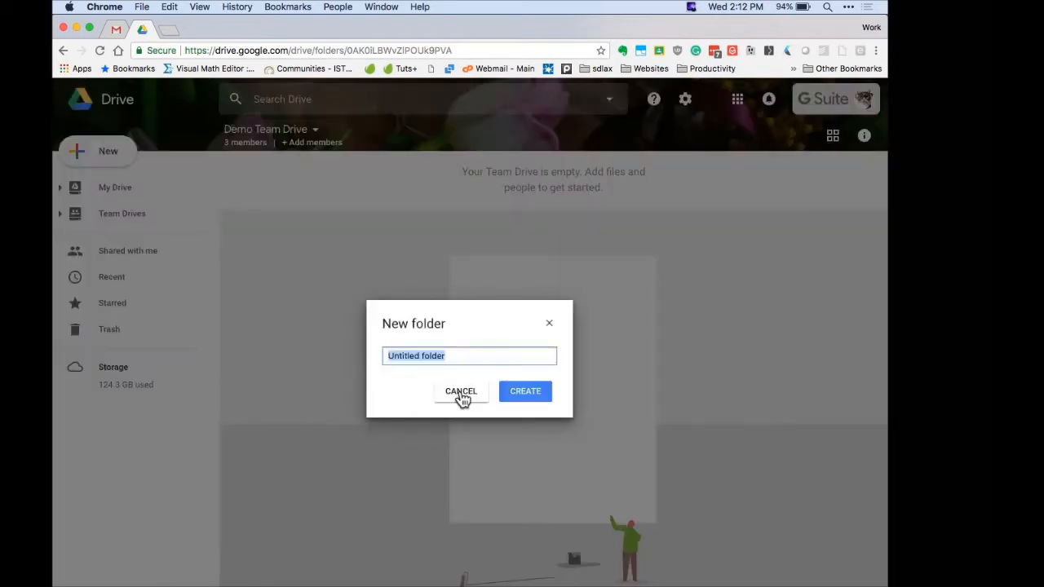
Create a folder named 'Test Folder of awesome' in the drive
{"action": "type", "text": "Test Folder of awes"}
{"action": "type", "text": "ome"}
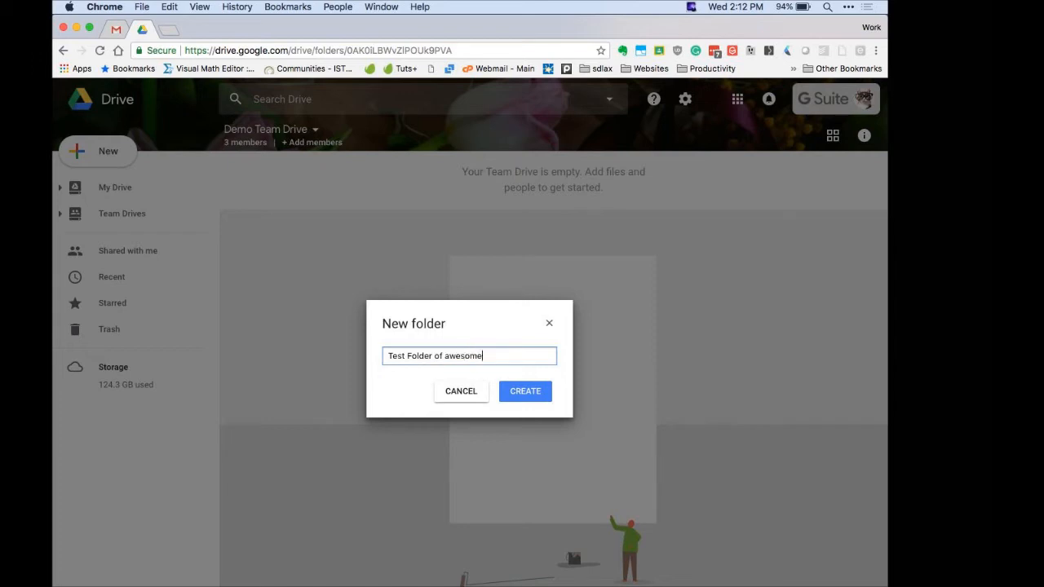
{"action": "left_click", "coordinate": [530, 395]}
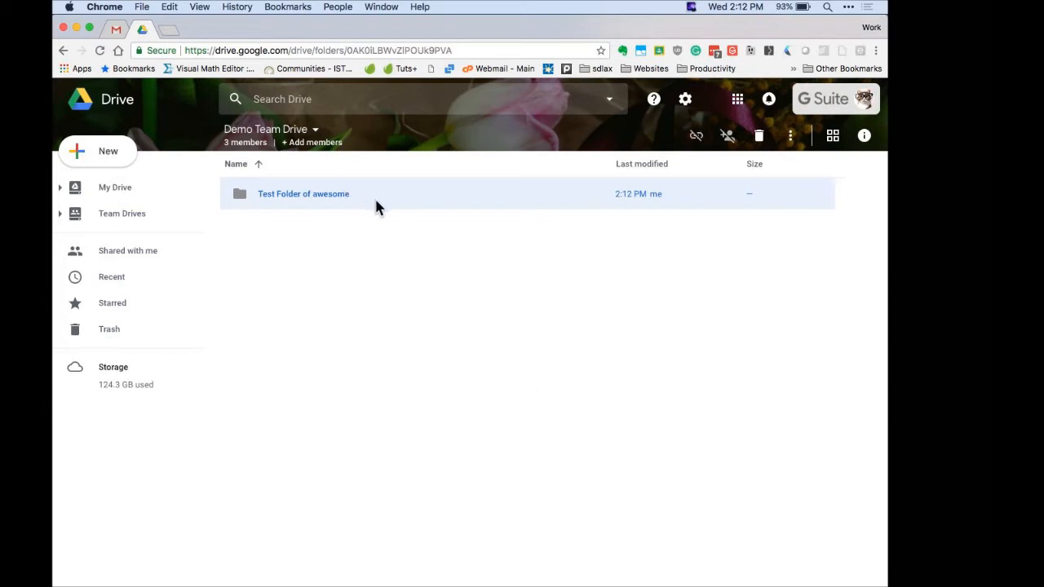
{"action": "left_click", "coordinate": [292, 268]}
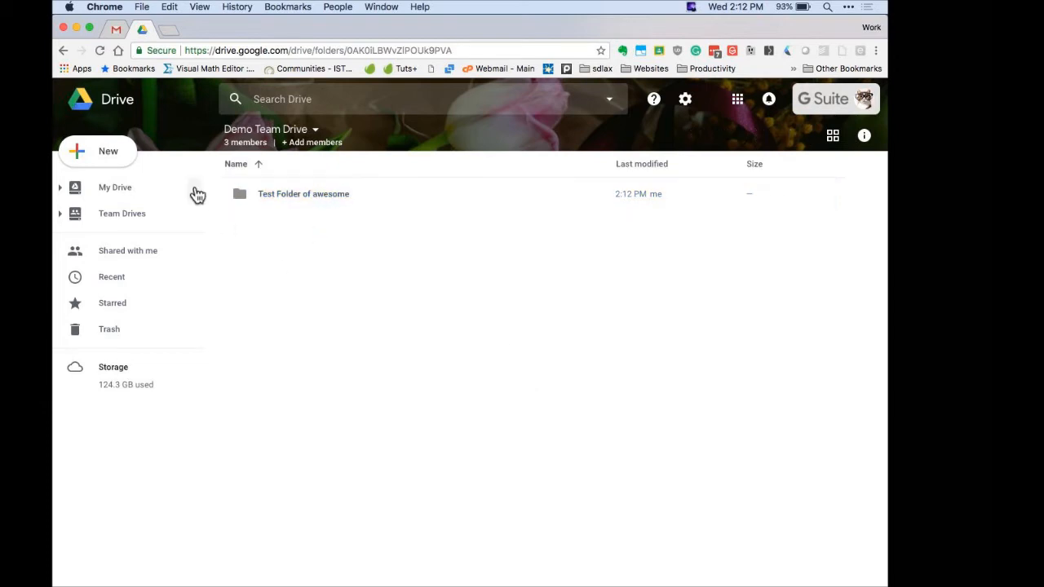
Create a second folder named 'another folder'
{"action": "left_click", "coordinate": [117, 157]}
{"action": "left_click", "coordinate": [118, 157]}
{"action": "type", "text": "another folder"}
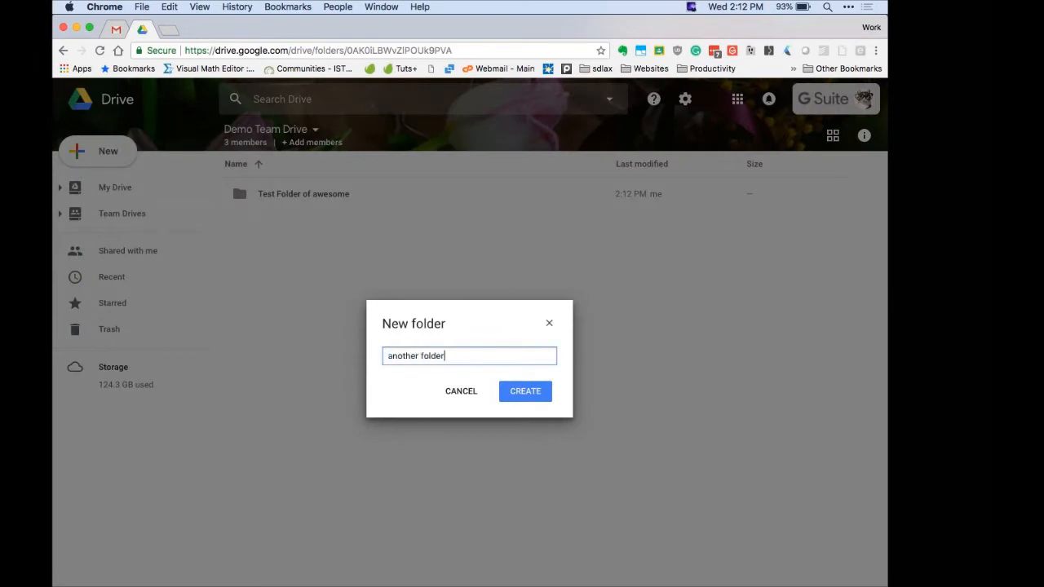
{"action": "key", "text": "Return"}
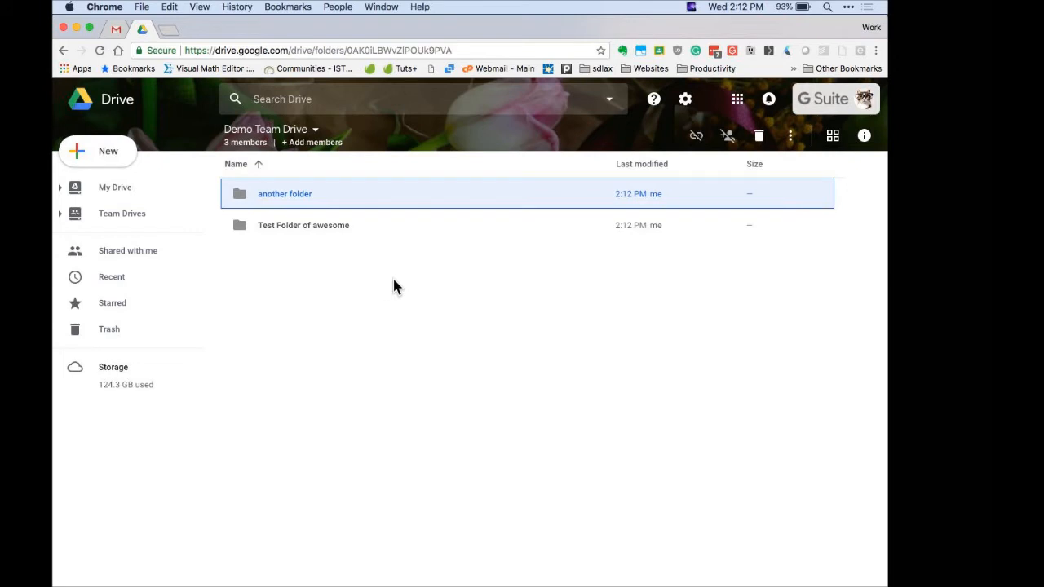
{"action": "left_click", "coordinate": [79, 155]}
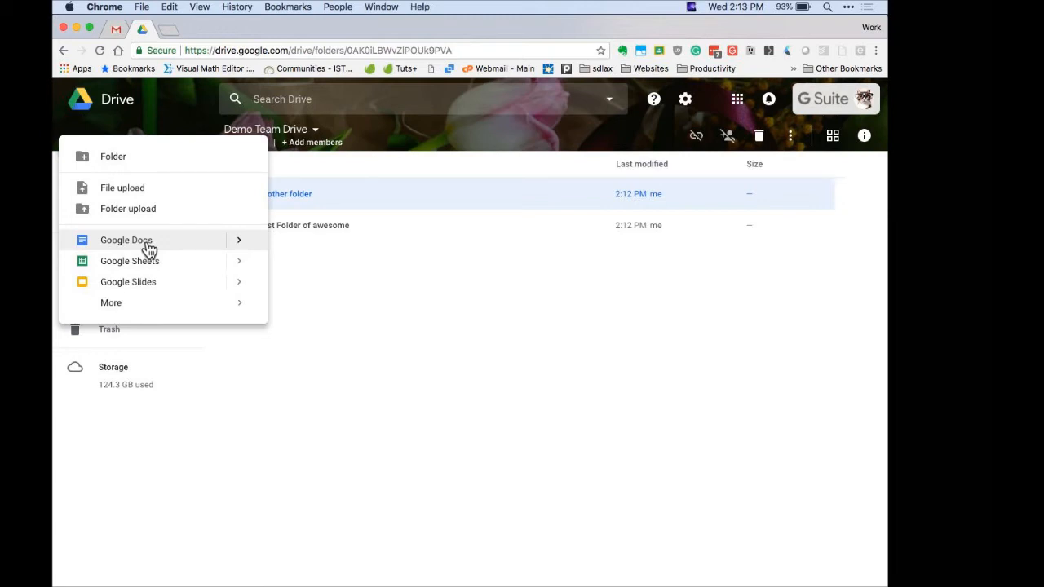
Dismiss the New menu so both folders, another folder and Test Folder of awesome, show
{"action": "left_click", "coordinate": [412, 316]}
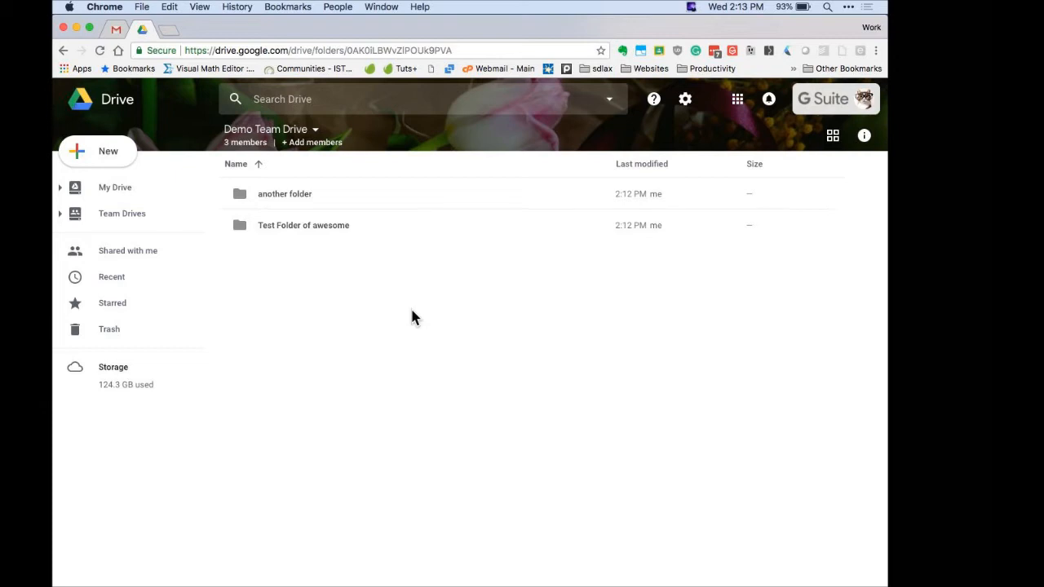
In My Drive, open Test Folder and select the Testy Responses sheet
{"action": "left_click", "coordinate": [86, 192]}
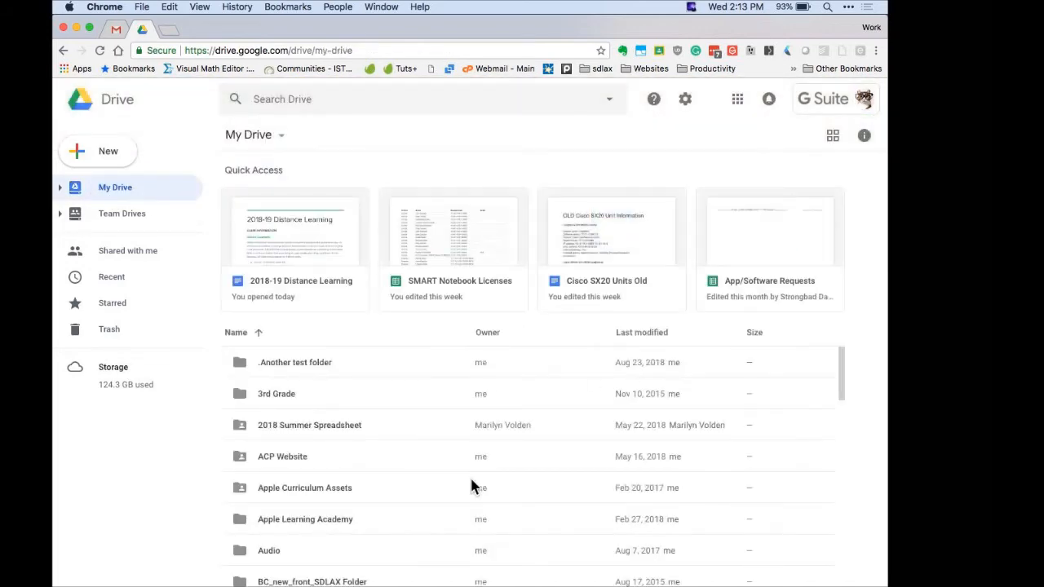
{"action": "scroll", "coordinate": [472, 487], "scroll_direction": "down", "scroll_amount": 10}
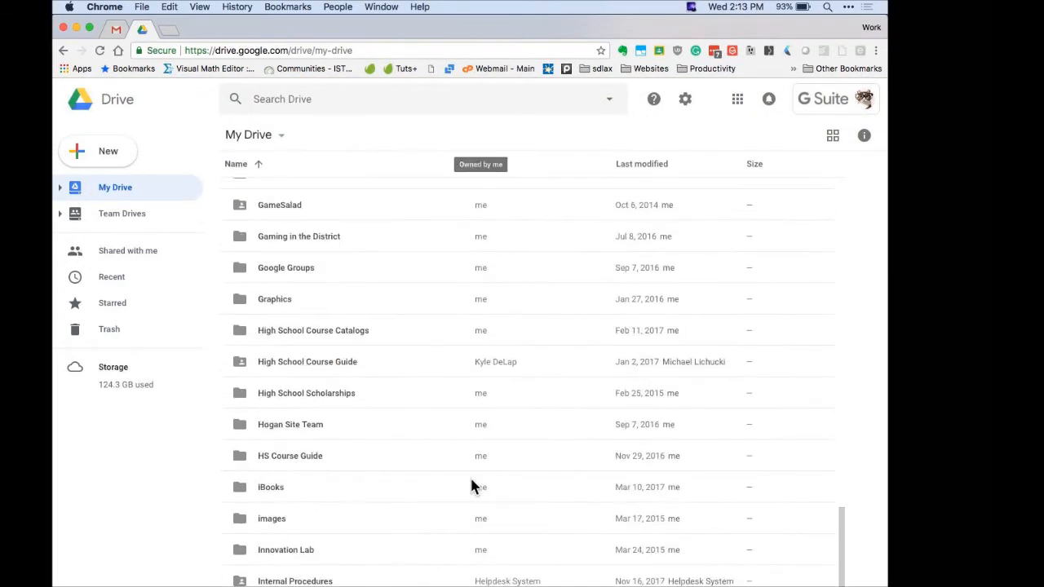
{"action": "scroll", "coordinate": [403, 369], "scroll_direction": "down", "scroll_amount": 7}
{"action": "scroll", "coordinate": [405, 371], "scroll_direction": "down", "scroll_amount": 10}
{"action": "scroll", "coordinate": [405, 371], "scroll_direction": "down", "scroll_amount": 10}
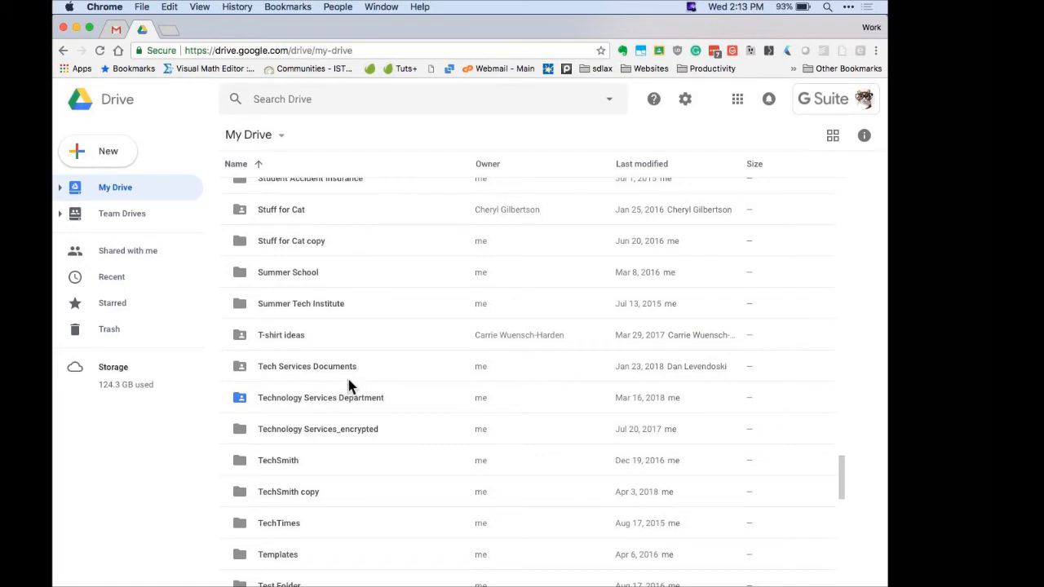
{"action": "scroll", "coordinate": [348, 381], "scroll_direction": "down", "scroll_amount": 3}
{"action": "double_click", "coordinate": [284, 490]}
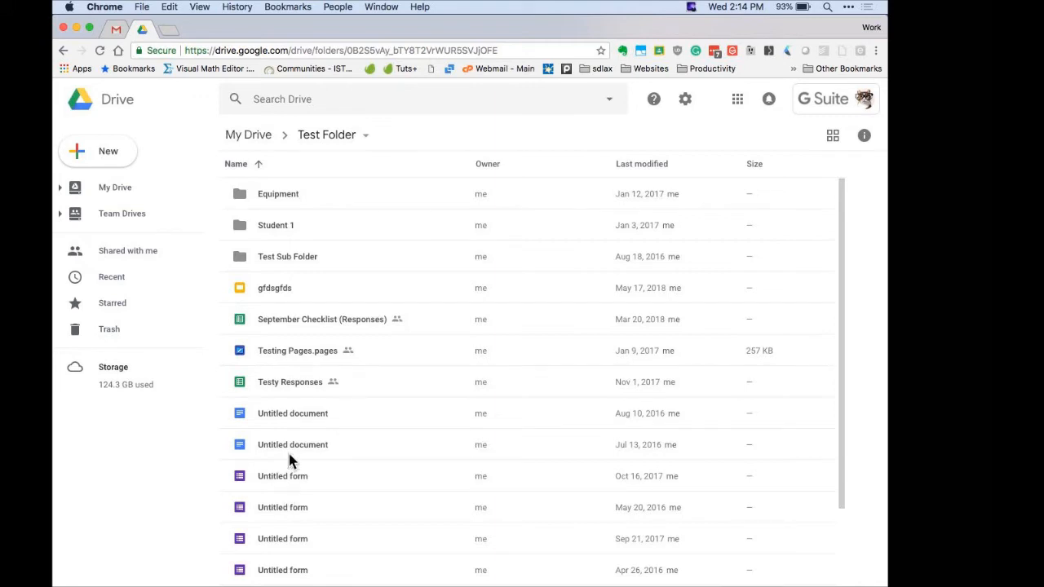
{"action": "left_click", "coordinate": [276, 391]}
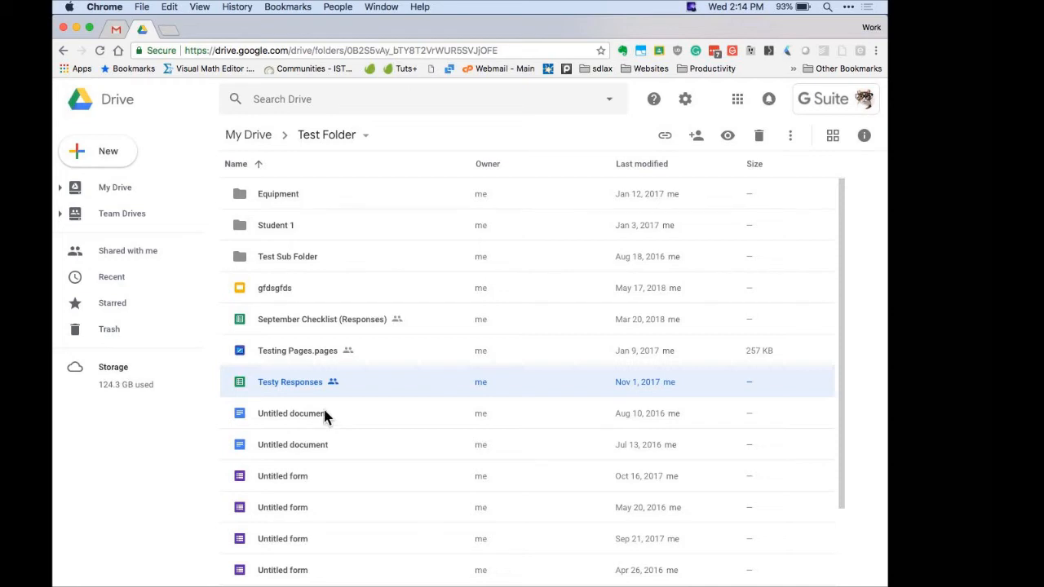
Move Testy Responses to Team Drives > Demo Team Drive > Test Folder of awesome
{"action": "right_click", "coordinate": [300, 386]}
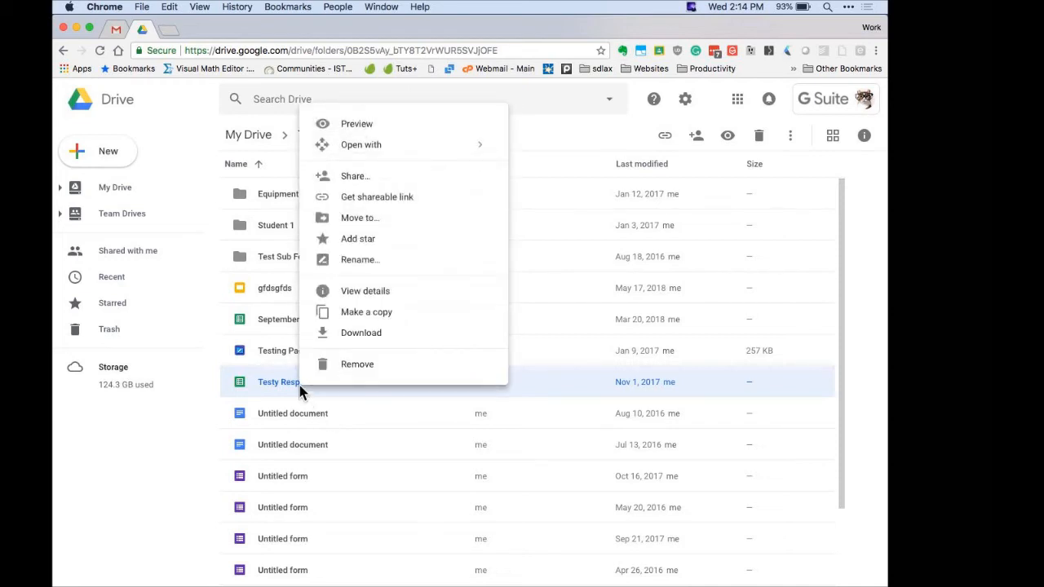
{"action": "left_click", "coordinate": [407, 226]}
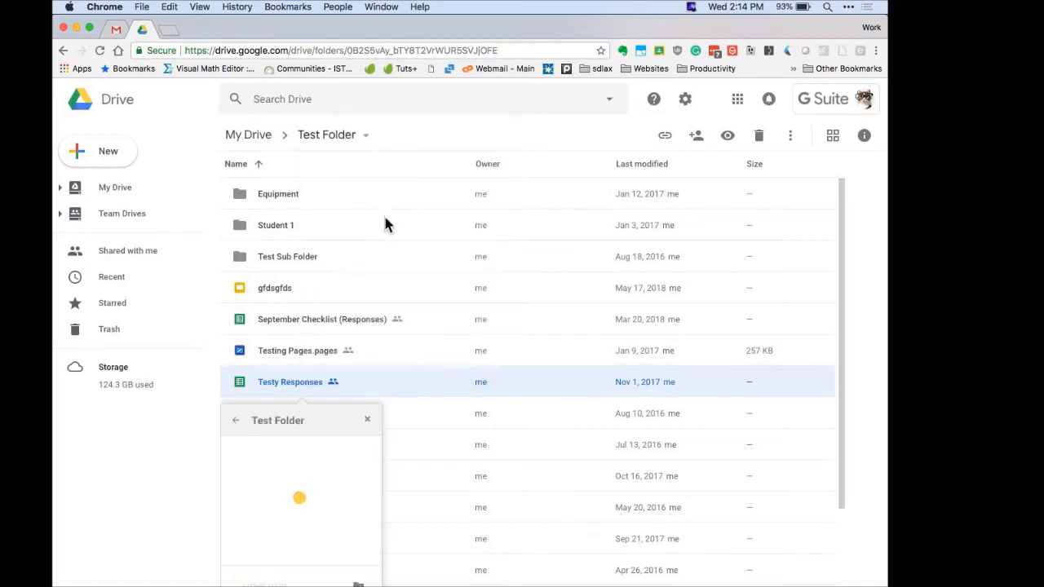
{"action": "left_click", "coordinate": [236, 423]}
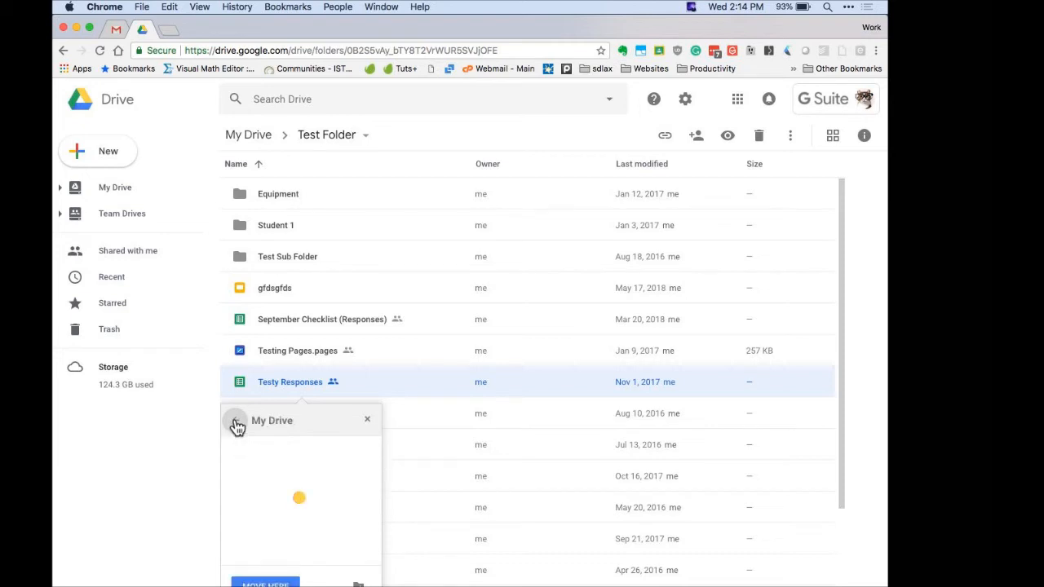
{"action": "left_click", "coordinate": [237, 425]}
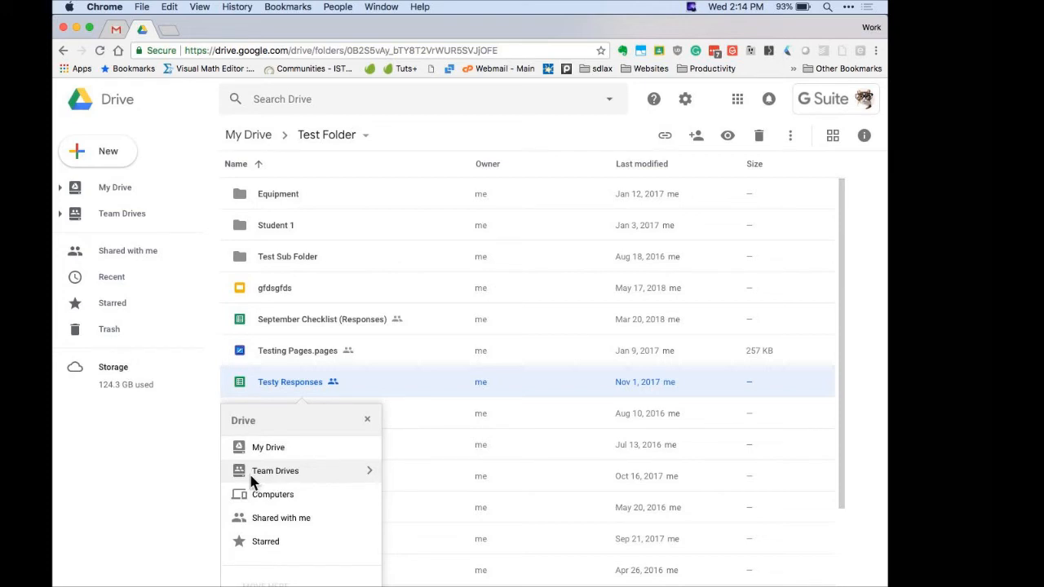
{"action": "left_click", "coordinate": [369, 472]}
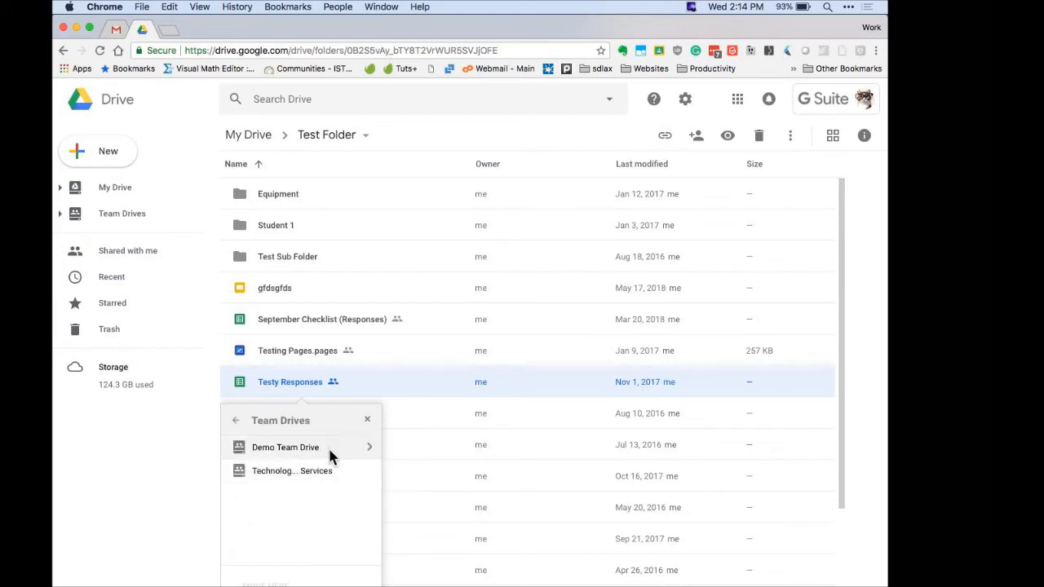
{"action": "left_click", "coordinate": [369, 451]}
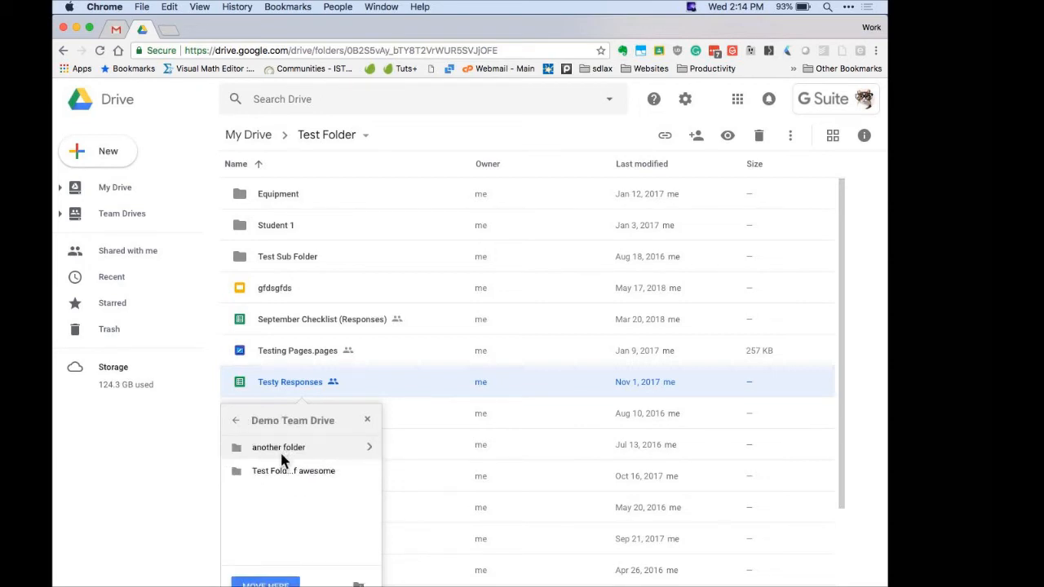
{"action": "left_click", "coordinate": [281, 472]}
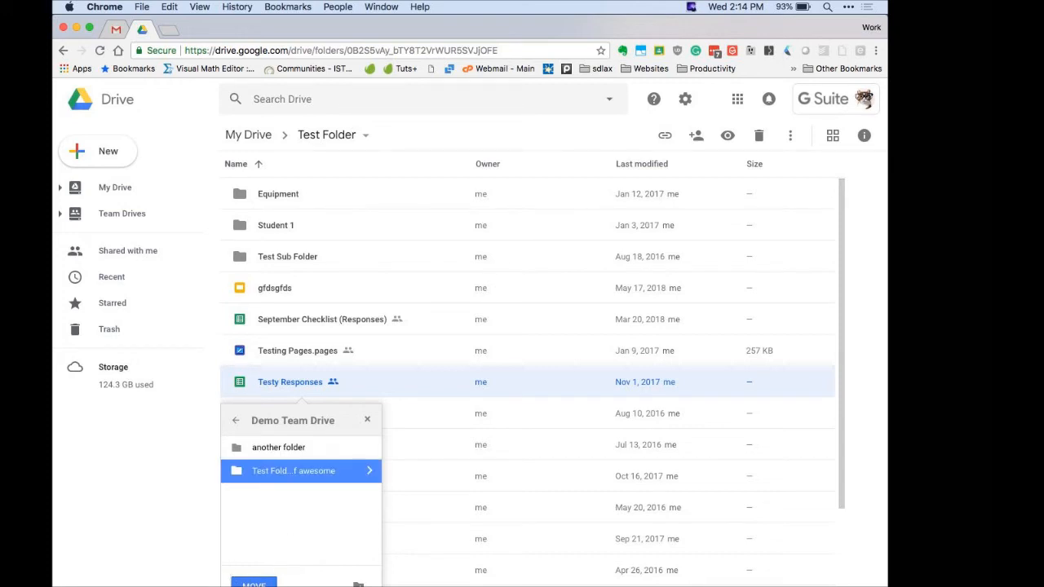
{"action": "left_click", "coordinate": [254, 585]}
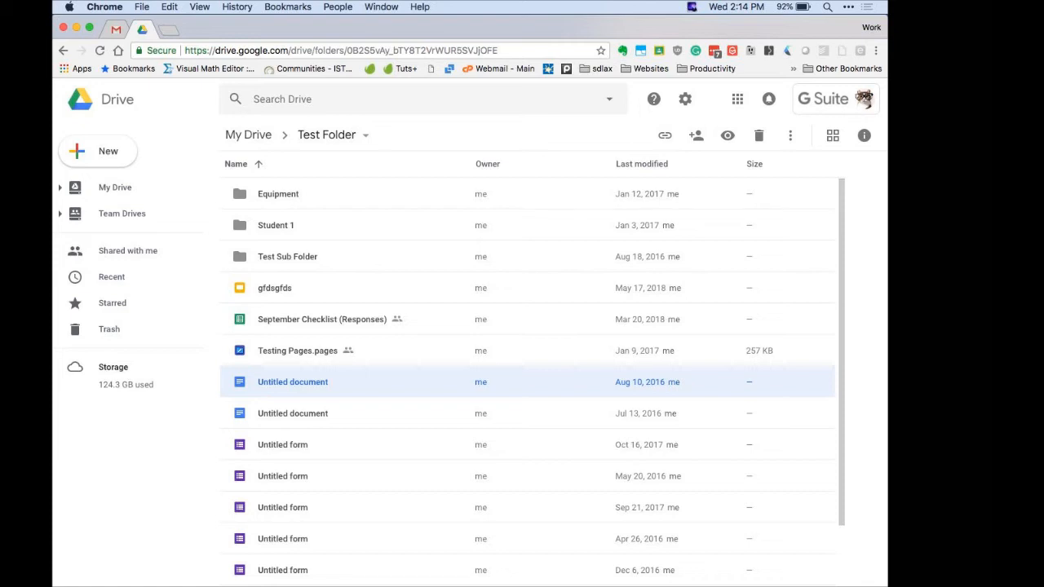
Expand Demo Team Drive in the sidebar and select the two Untitled documents and the Untitled form
{"action": "left_click", "coordinate": [61, 217]}
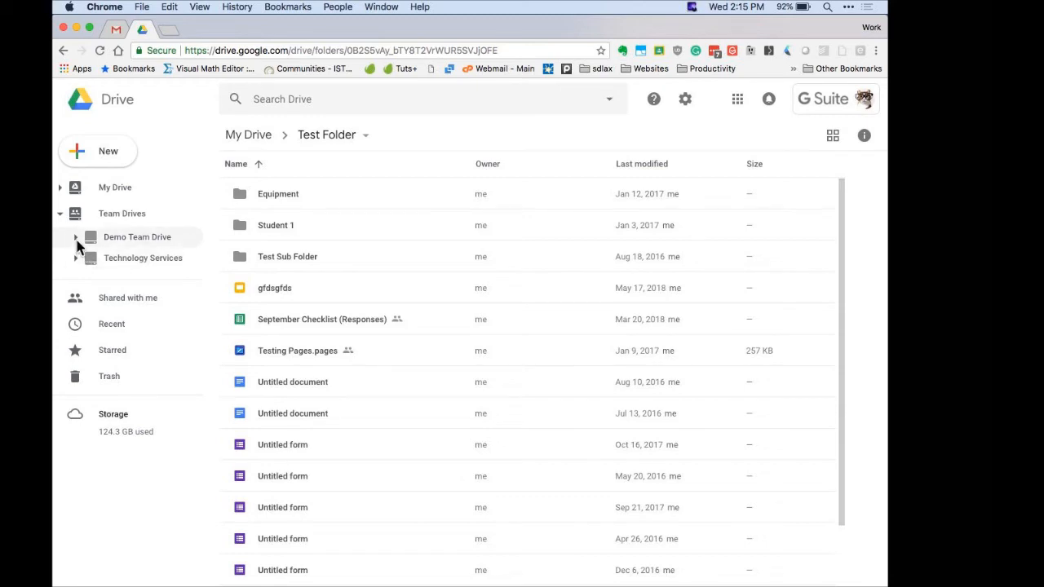
{"action": "left_click", "coordinate": [75, 239]}
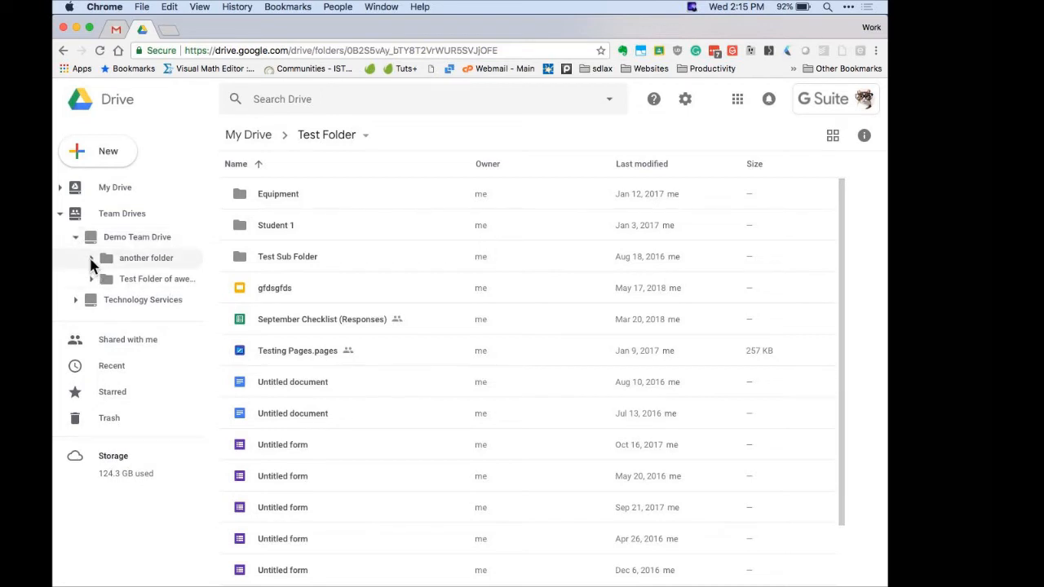
{"action": "left_click", "coordinate": [294, 386]}
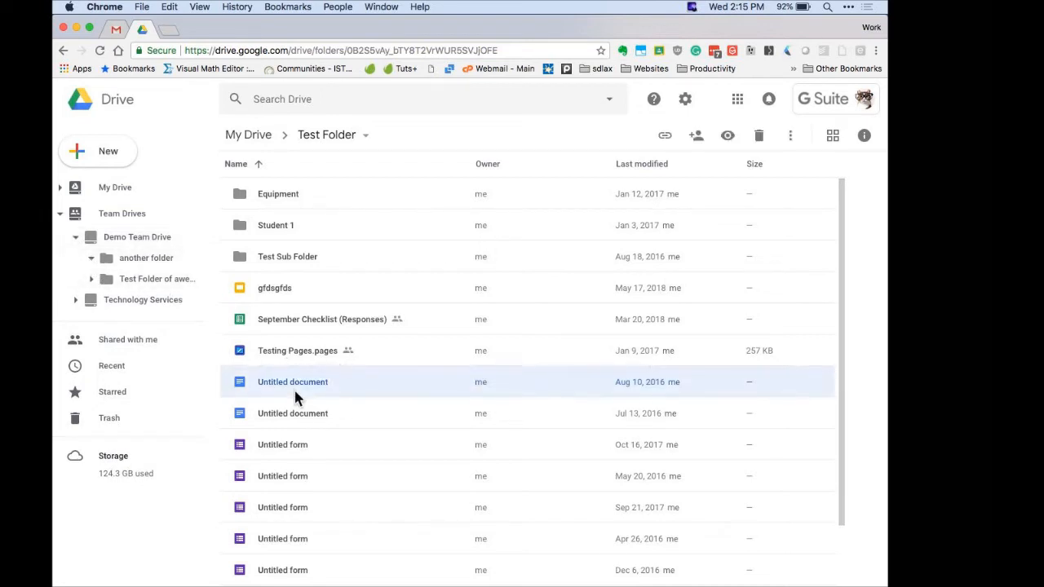
{"action": "left_click", "coordinate": [287, 454]}
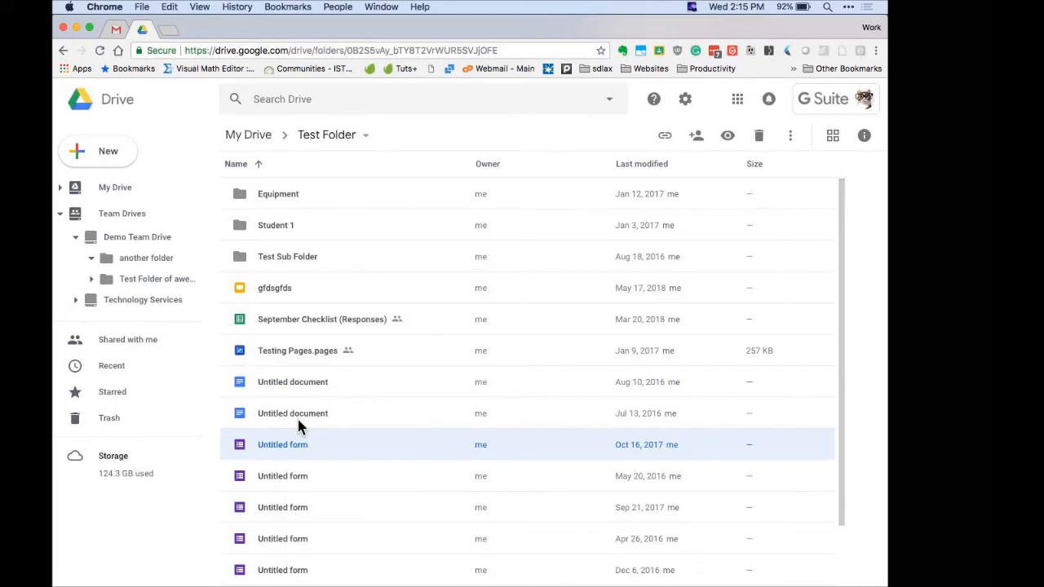
{"action": "left_click", "coordinate": [306, 383], "text": "shift"}
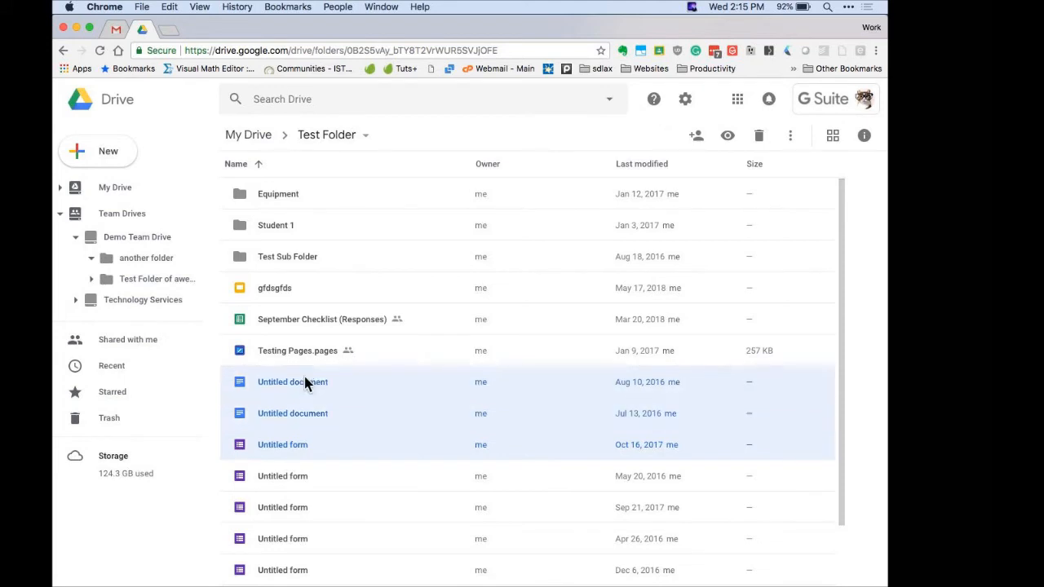
Move the three selected files into another folder and check its contents
{"action": "left_click_drag", "start_coordinate": [307, 383], "coordinate": [145, 261]}
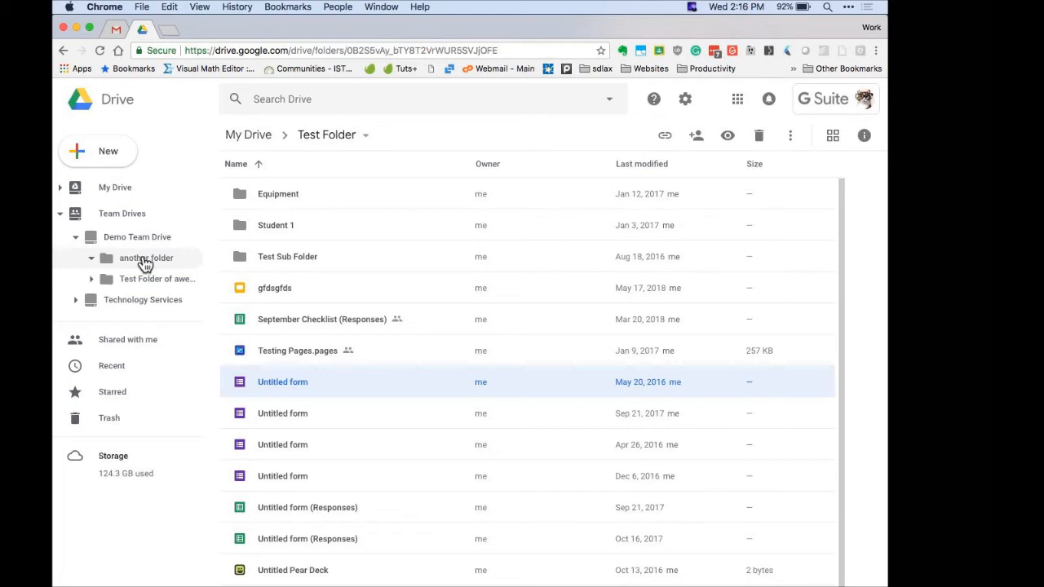
{"action": "left_click", "coordinate": [135, 236]}
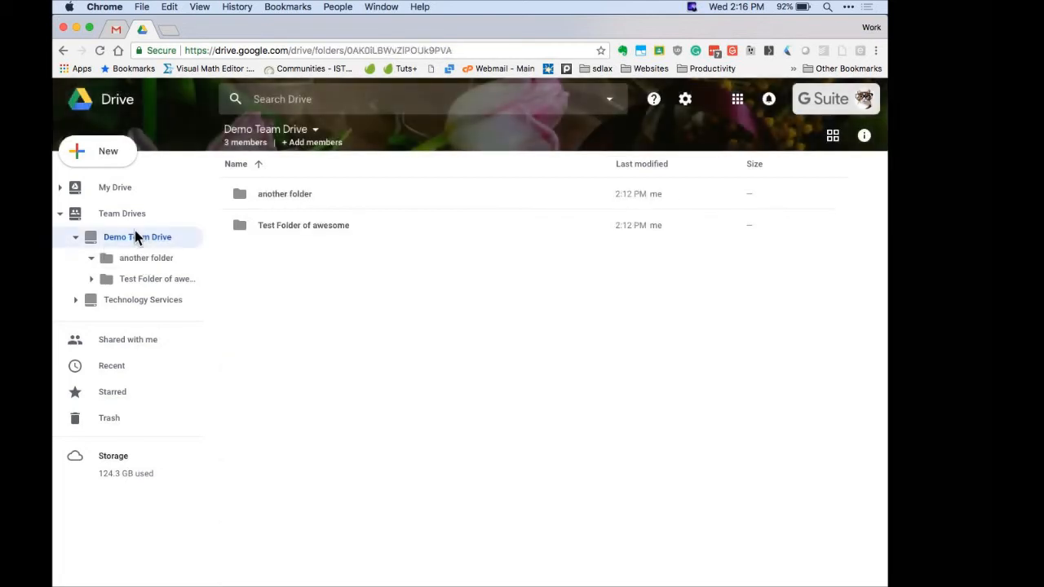
{"action": "double_click", "coordinate": [275, 194]}
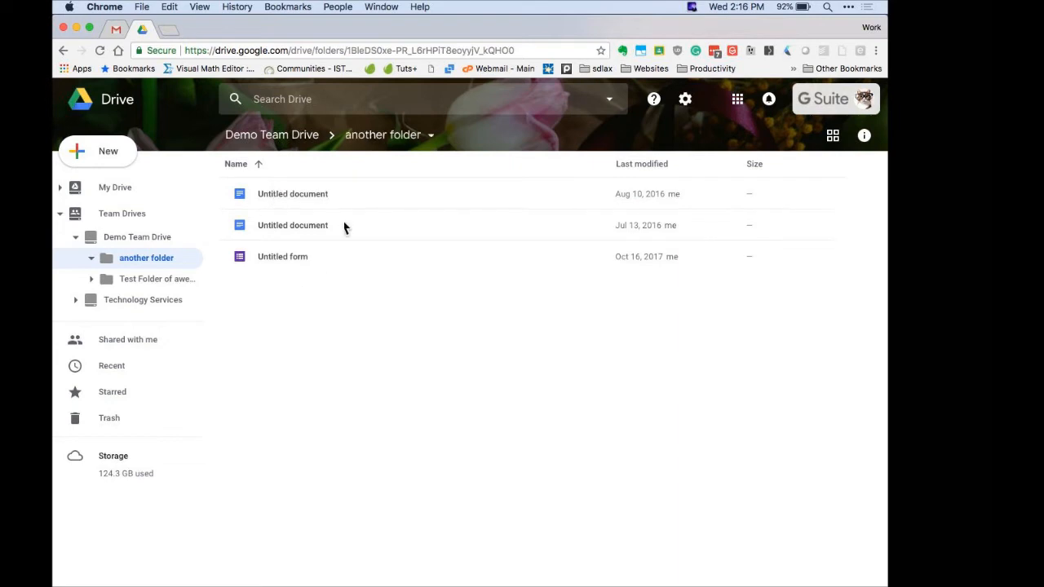
Delete the Aug 10, 2016 Untitled document for everyone
{"action": "left_click", "coordinate": [364, 197]}
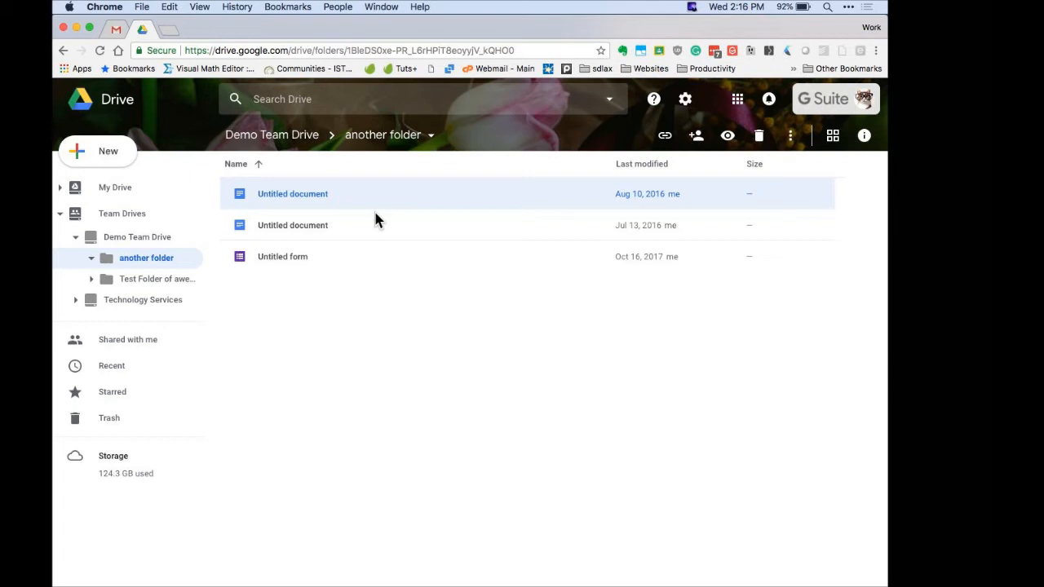
{"action": "left_click", "coordinate": [758, 136]}
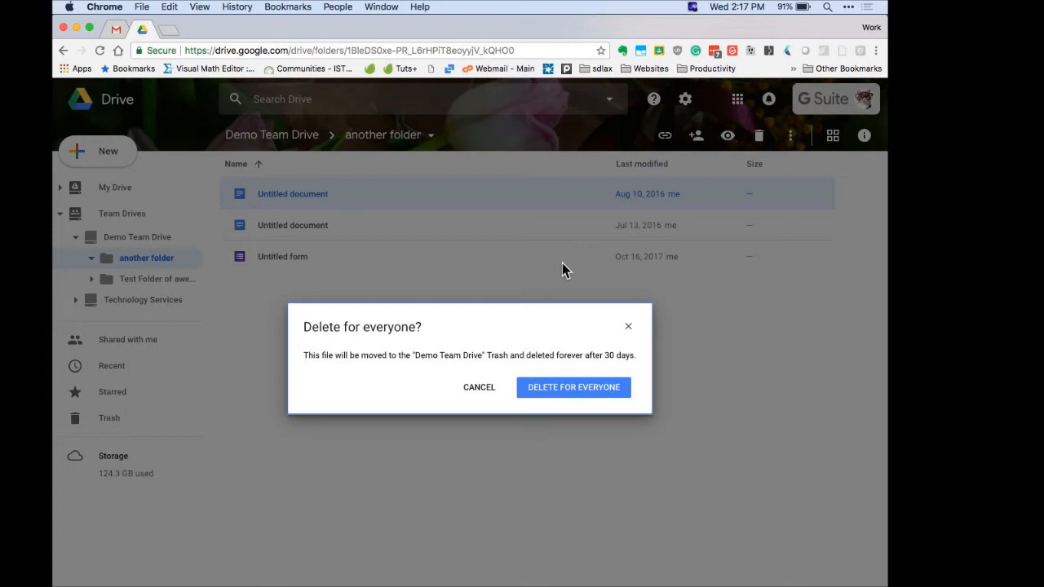
{"action": "left_click", "coordinate": [544, 391]}
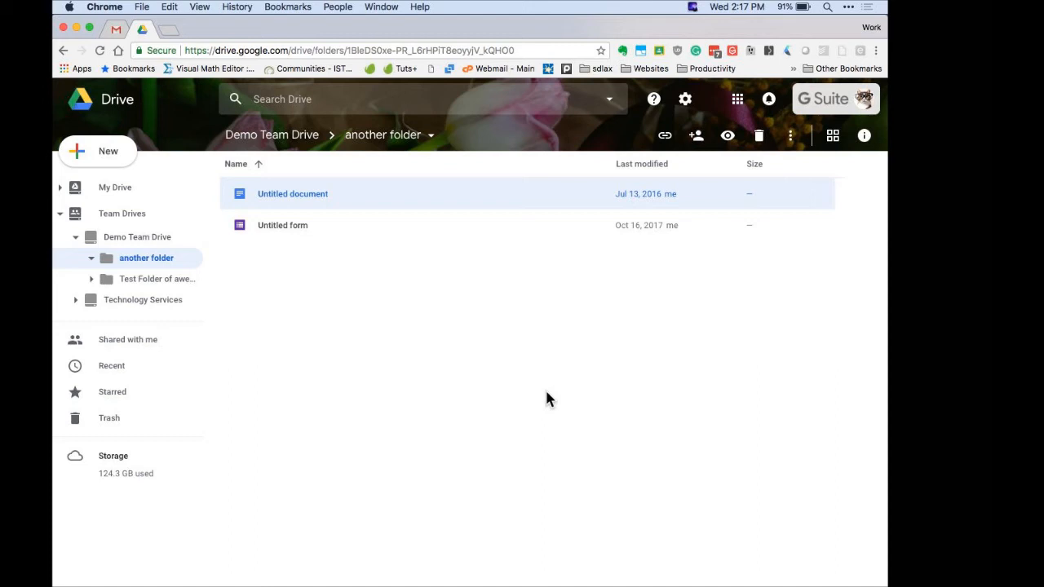
Go to the Demo Team Drive root and view its trash
{"action": "left_click", "coordinate": [296, 140]}
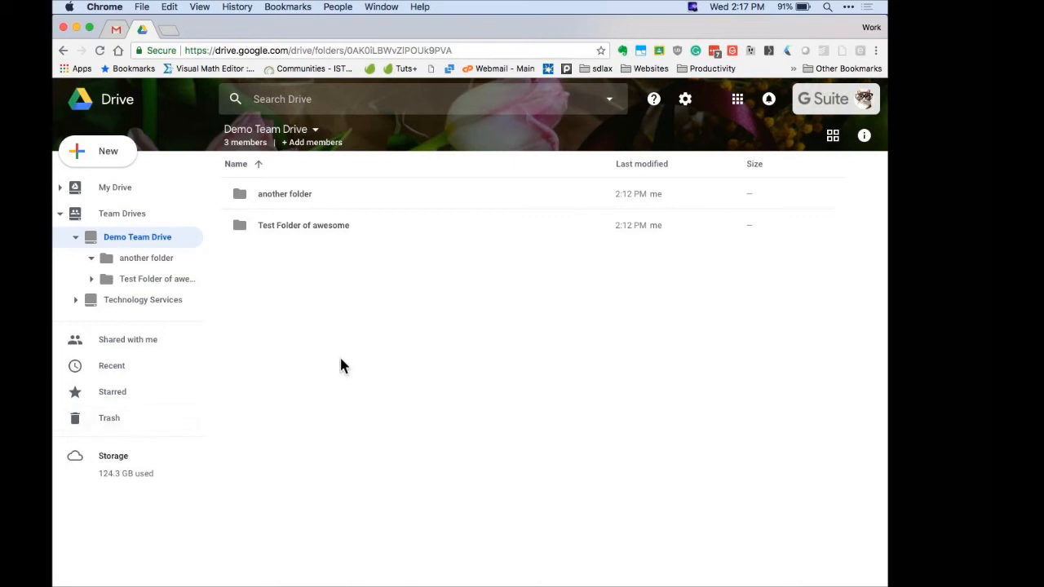
{"action": "left_click", "coordinate": [314, 132]}
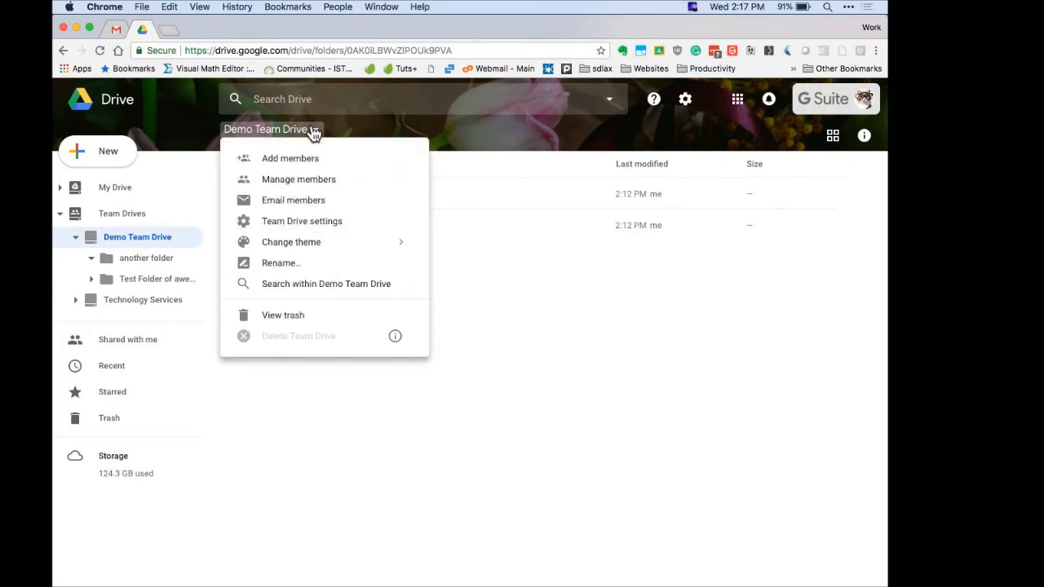
{"action": "left_click", "coordinate": [316, 324]}
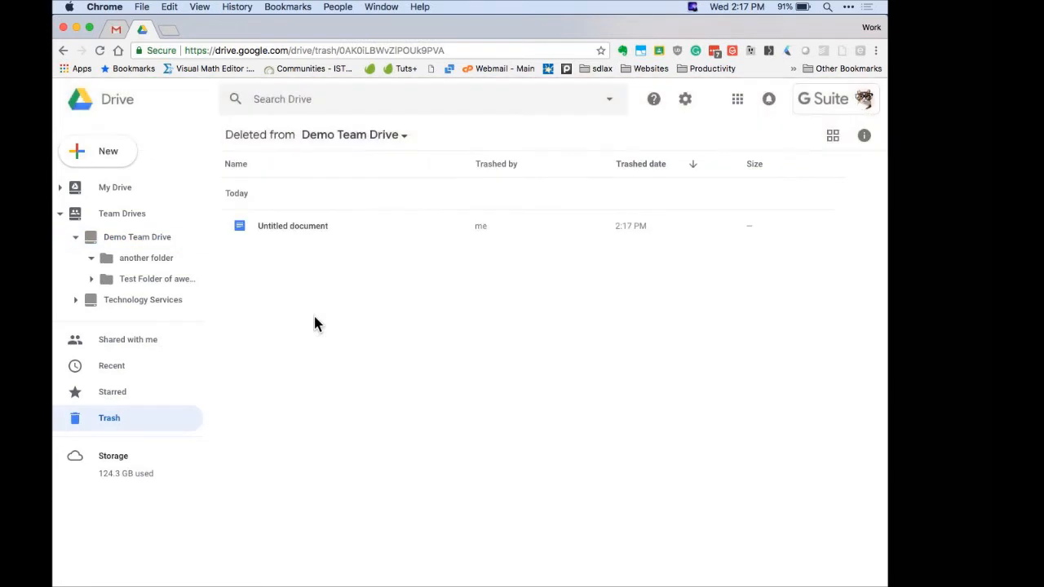
Restore the trashed Untitled document and return to another folder
{"action": "left_click", "coordinate": [402, 235]}
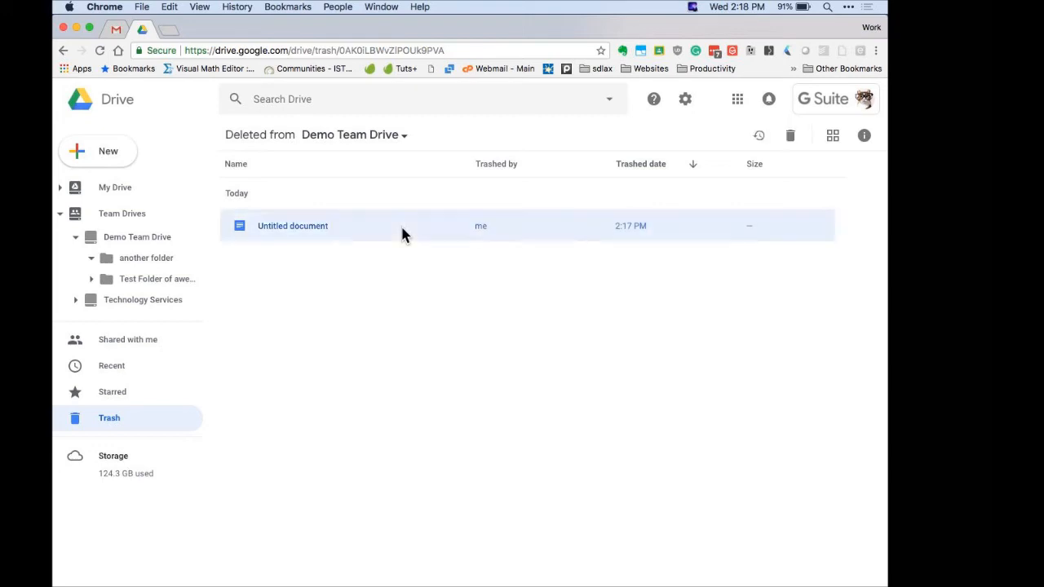
{"action": "right_click", "coordinate": [402, 235]}
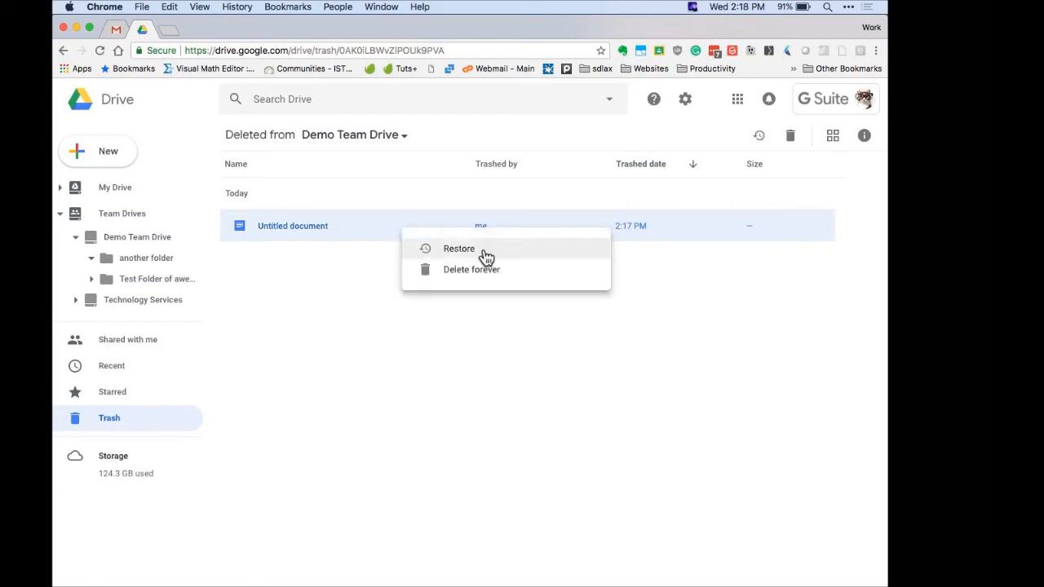
{"action": "left_click", "coordinate": [498, 256]}
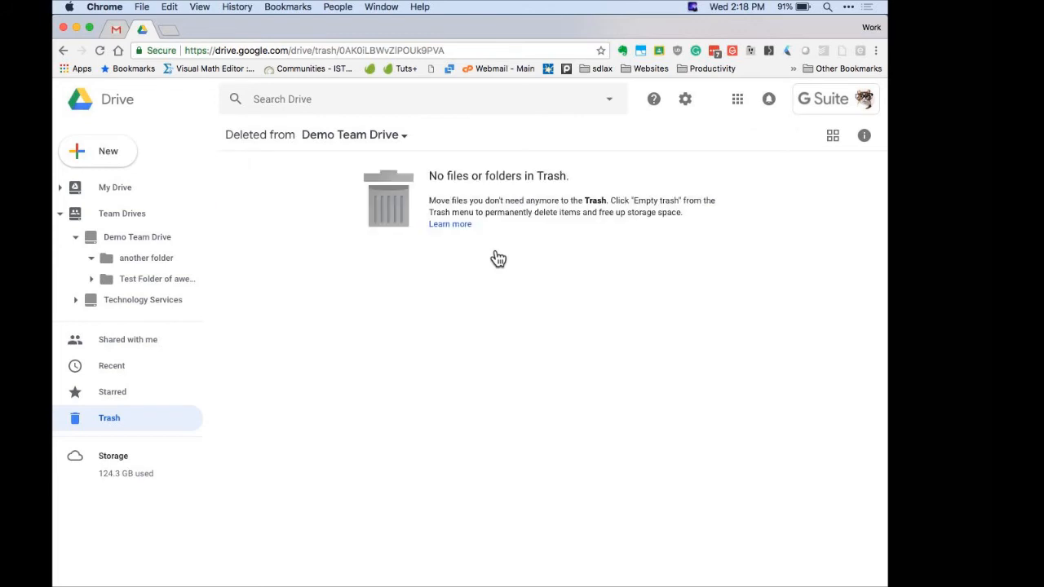
{"action": "left_click", "coordinate": [151, 266]}
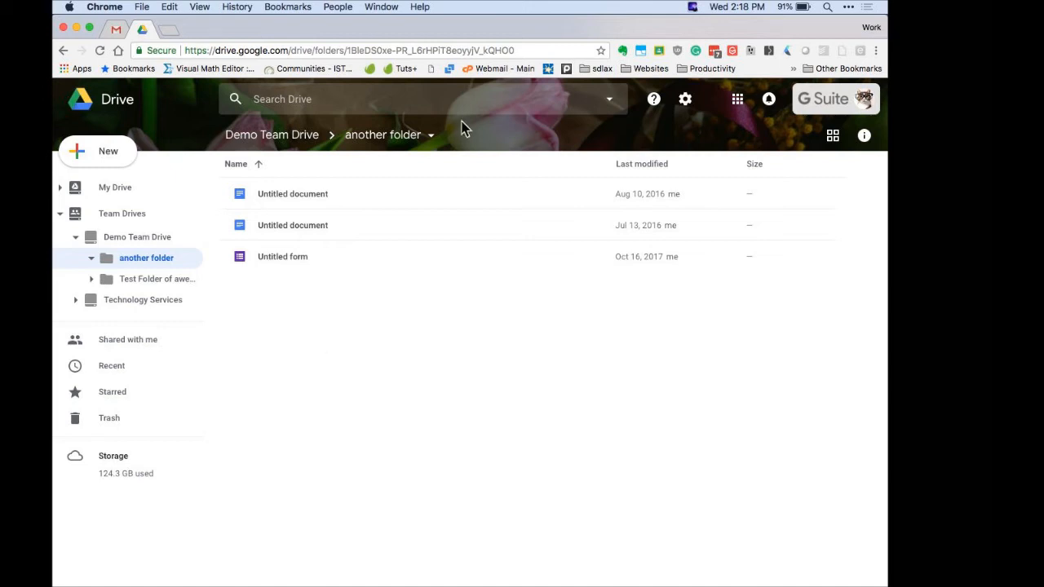
{"action": "left_click", "coordinate": [438, 97]}
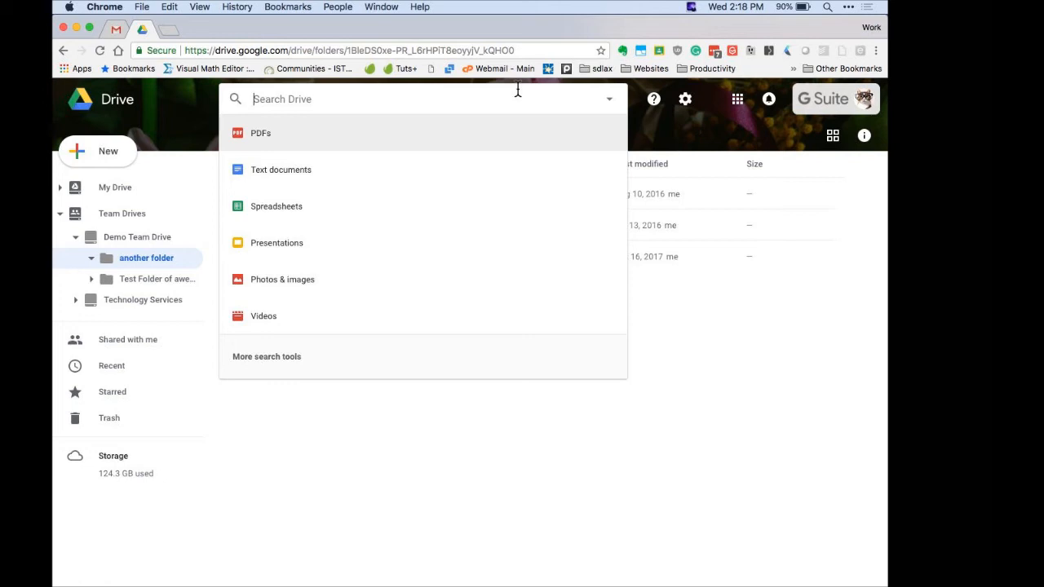
{"action": "left_click", "coordinate": [609, 100]}
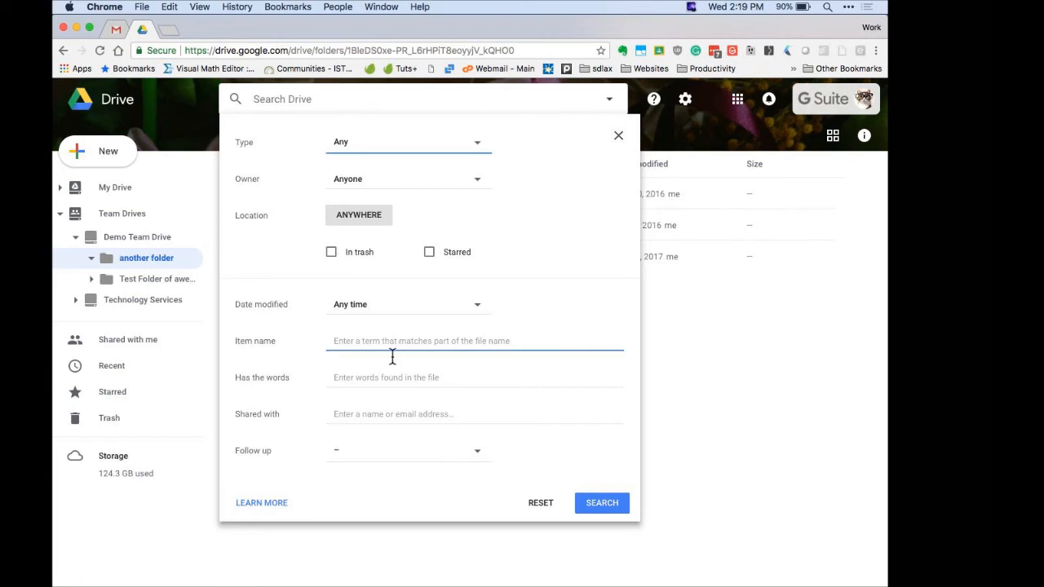
{"action": "scroll", "coordinate": [427, 396], "scroll_direction": "down", "scroll_amount": 1}
{"action": "scroll", "coordinate": [428, 396], "scroll_direction": "up", "scroll_amount": 1}
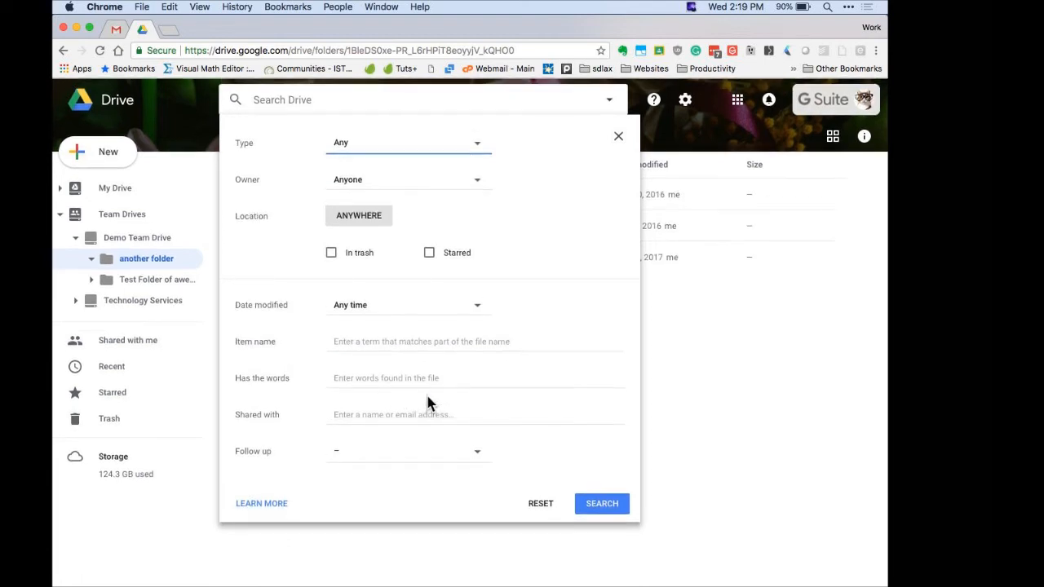
{"action": "left_click", "coordinate": [364, 219]}
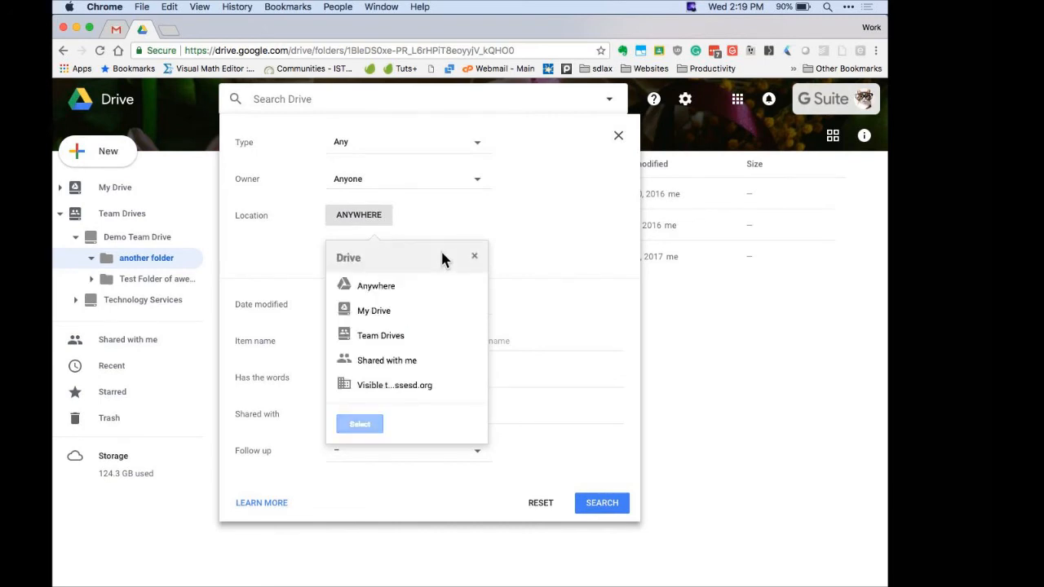
{"action": "left_click", "coordinate": [404, 341]}
{"action": "left_click", "coordinate": [473, 337]}
{"action": "left_click", "coordinate": [417, 296]}
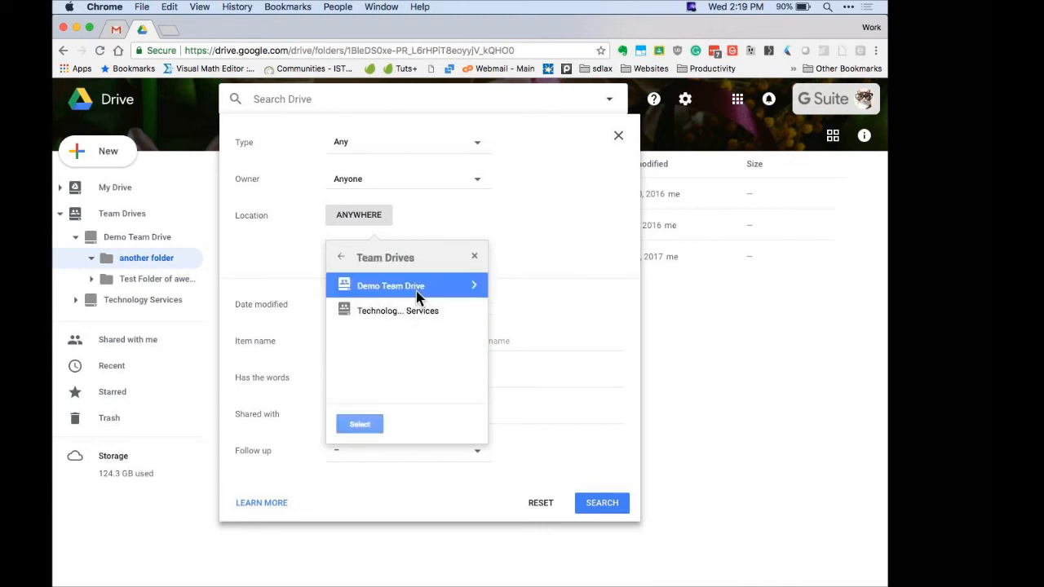
{"action": "left_click", "coordinate": [358, 423]}
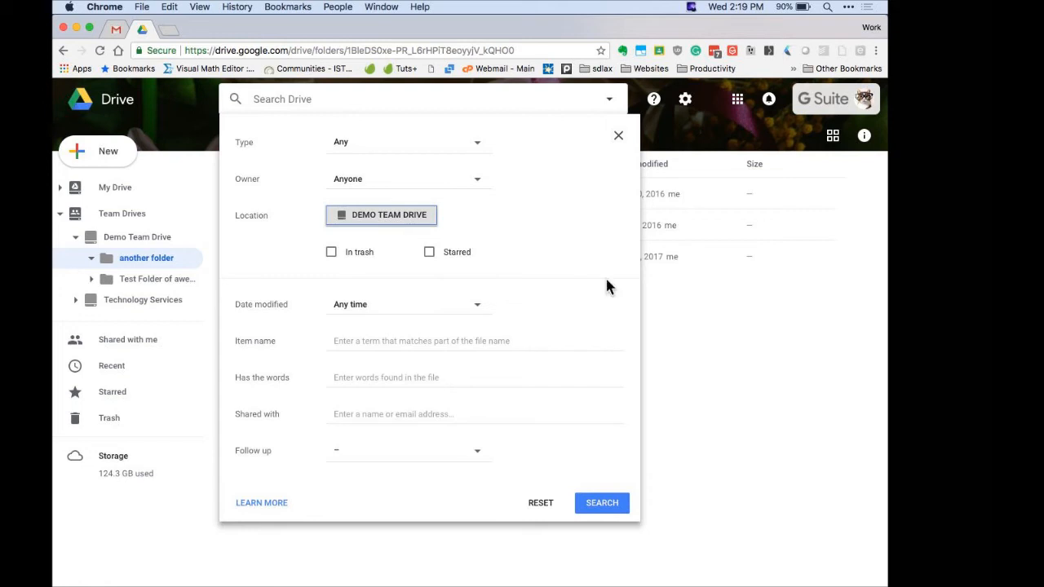
{"action": "left_click", "coordinate": [613, 140]}
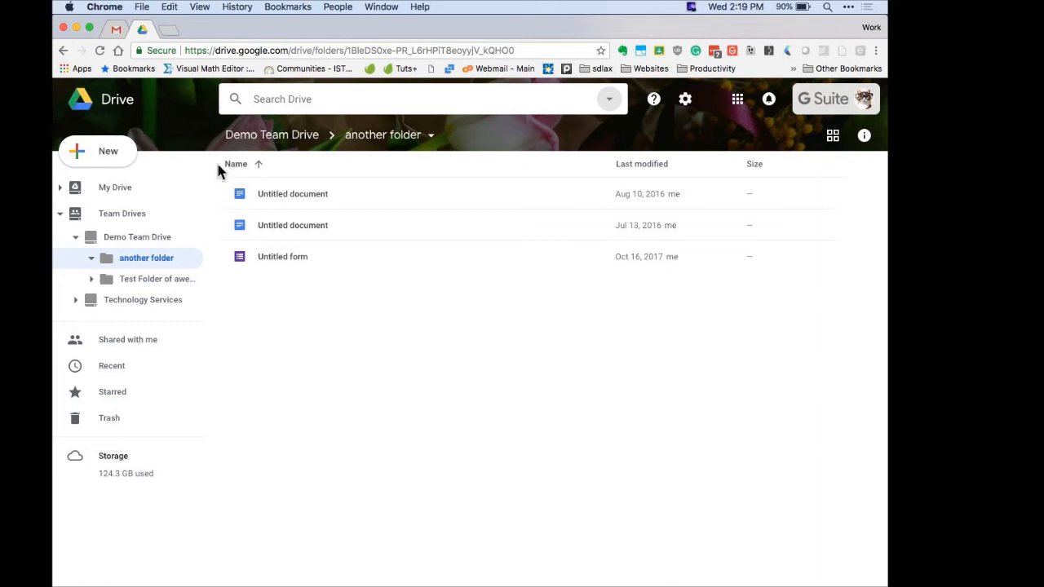
Select the Jul 13 Untitled document and bring up its sharing settings
{"action": "left_click", "coordinate": [389, 196]}
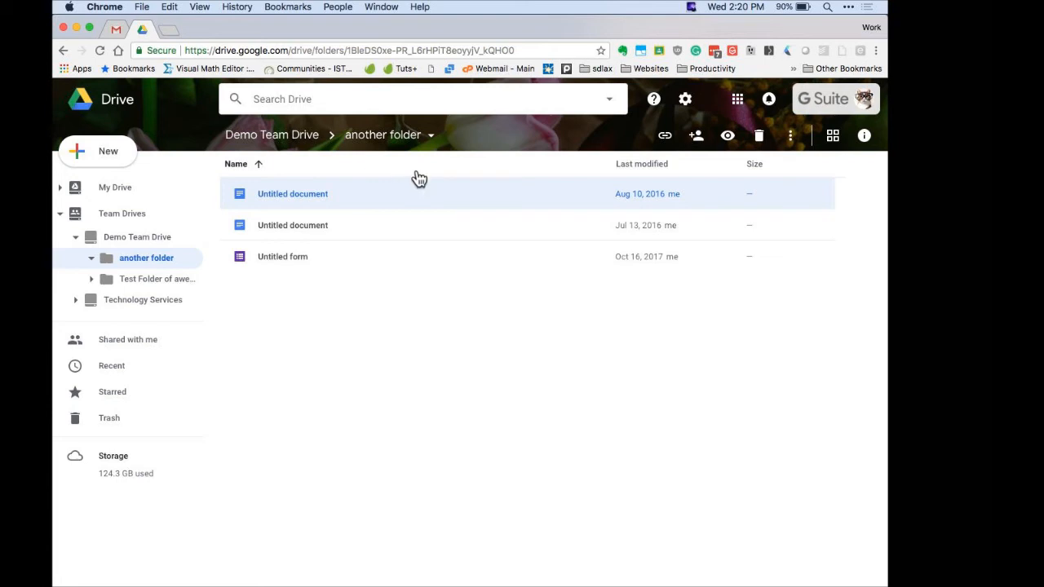
{"action": "key", "text": "Tab"}
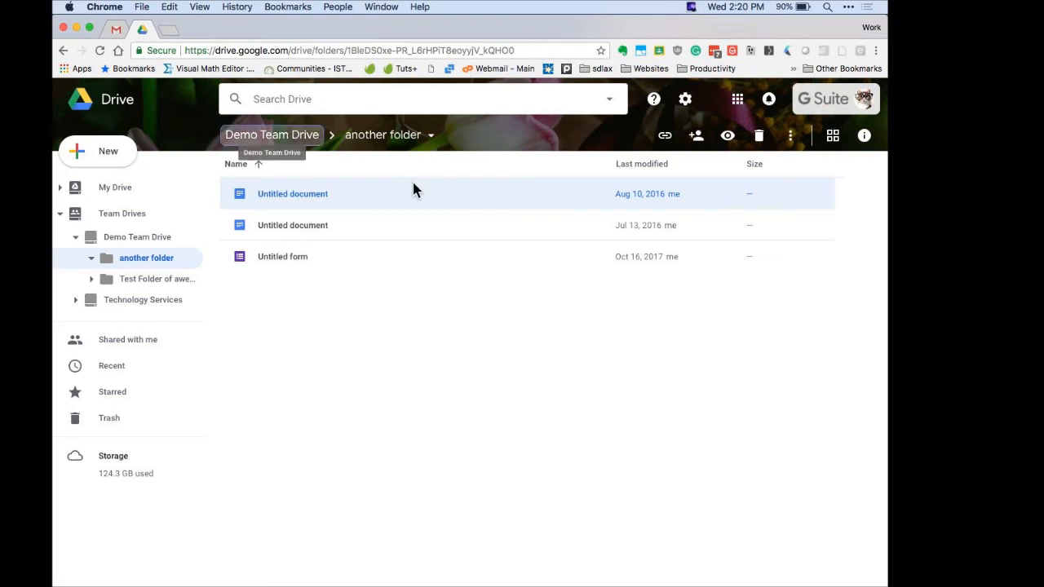
{"action": "left_click", "coordinate": [422, 228]}
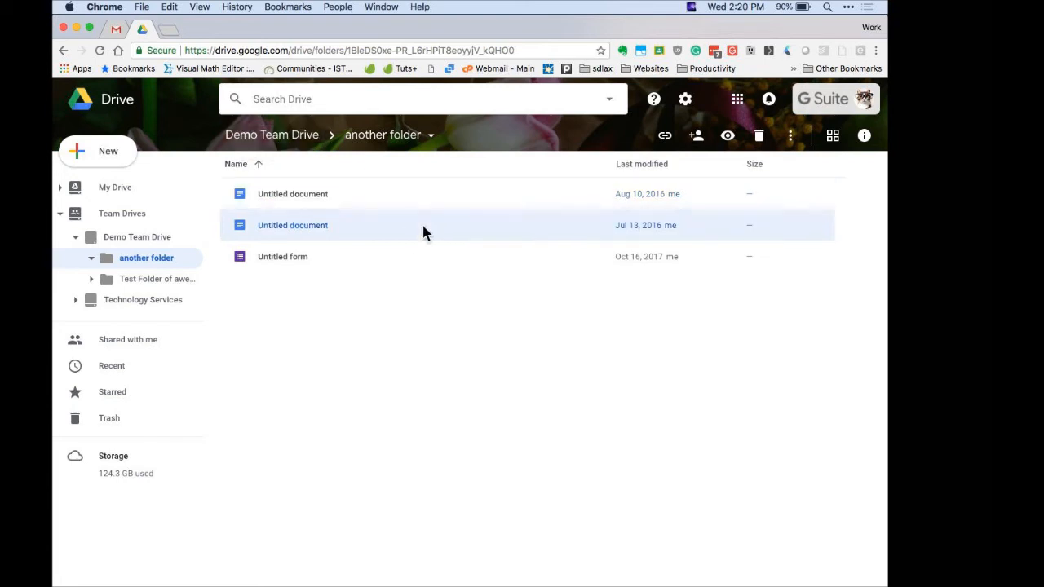
{"action": "left_click", "coordinate": [696, 137]}
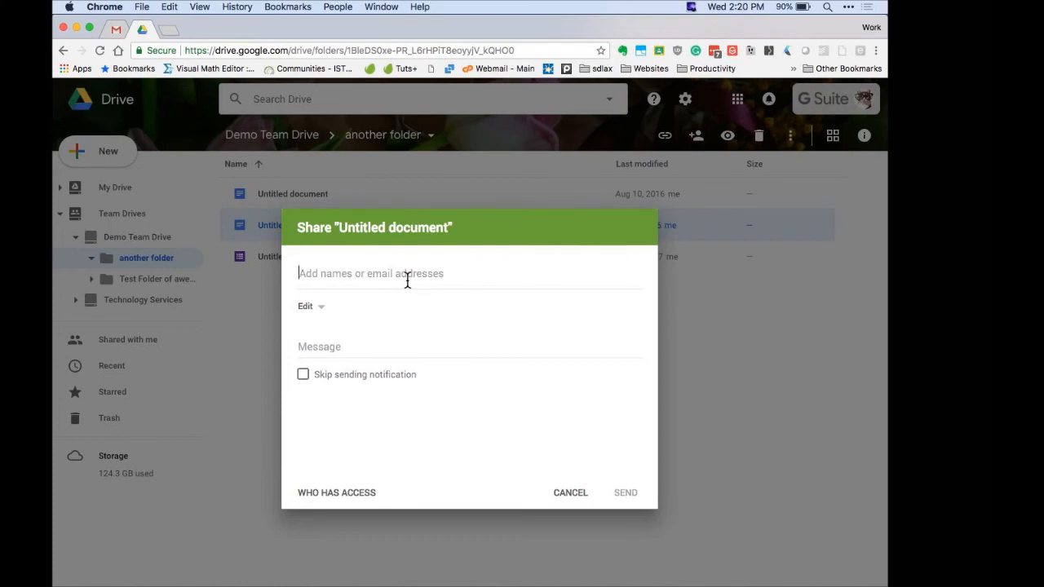
Share the document for editing with a colleague looked up by name, then return to the Demo Team Drive root
{"action": "type", "text": "DAN"}
{"action": "key", "text": "BackSpace"}
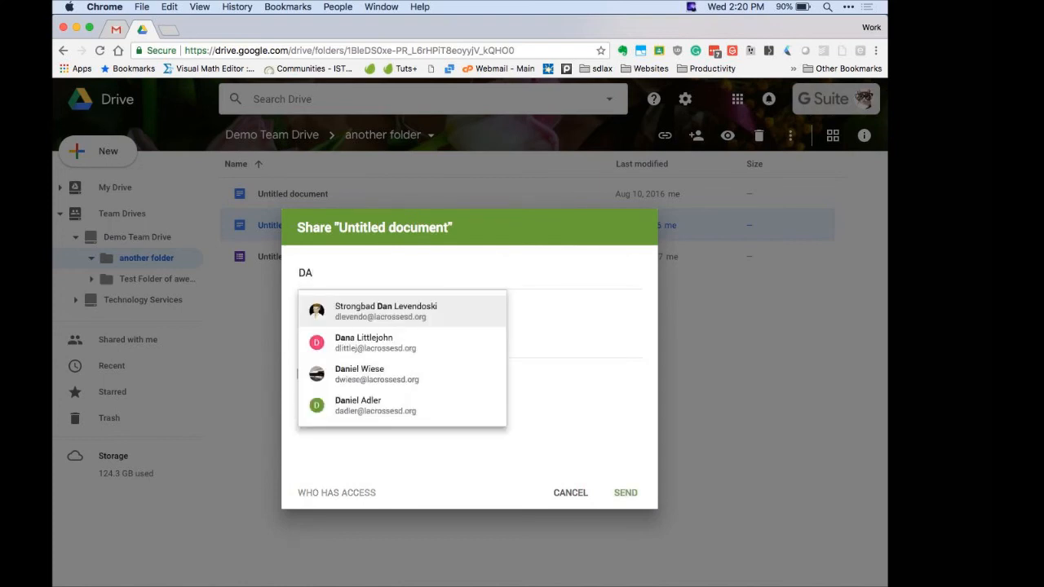
{"action": "key", "text": "BackSpace"}
{"action": "key", "text": "BackSpace"}
{"action": "type", "text": "TONG"}
{"action": "key", "text": "Return"}
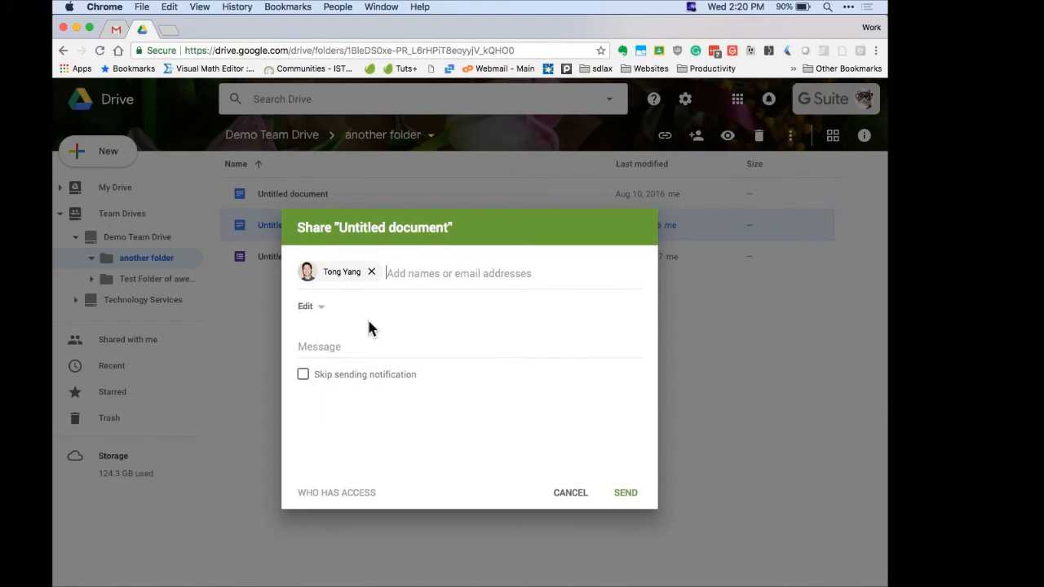
{"action": "left_click", "coordinate": [627, 493]}
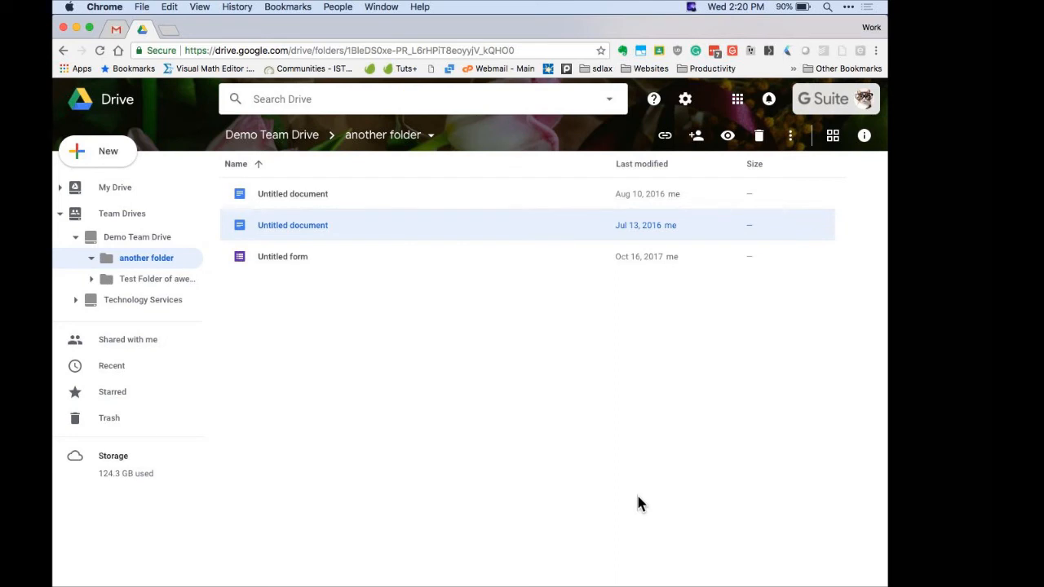
{"action": "left_click", "coordinate": [302, 135]}
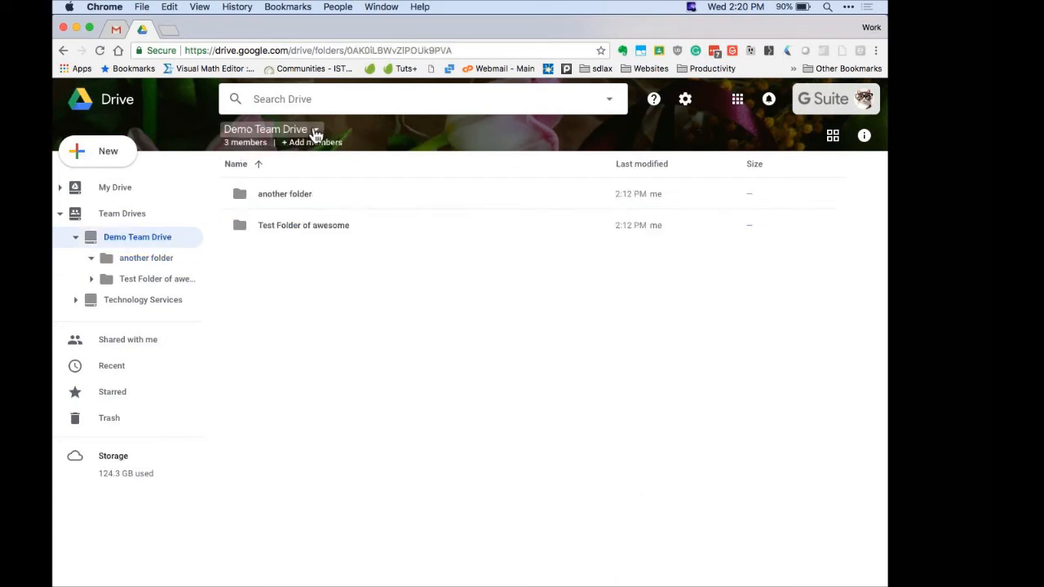
In Demo Team Drive settings, pick member-only access for non-member sharing, then cancel the change
{"action": "left_click", "coordinate": [314, 130]}
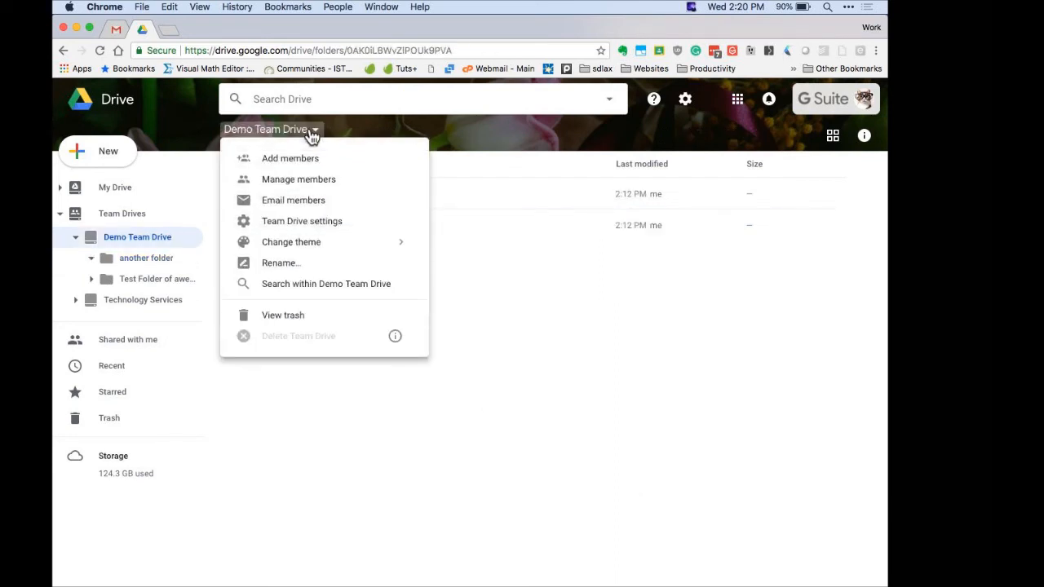
{"action": "left_click", "coordinate": [319, 221]}
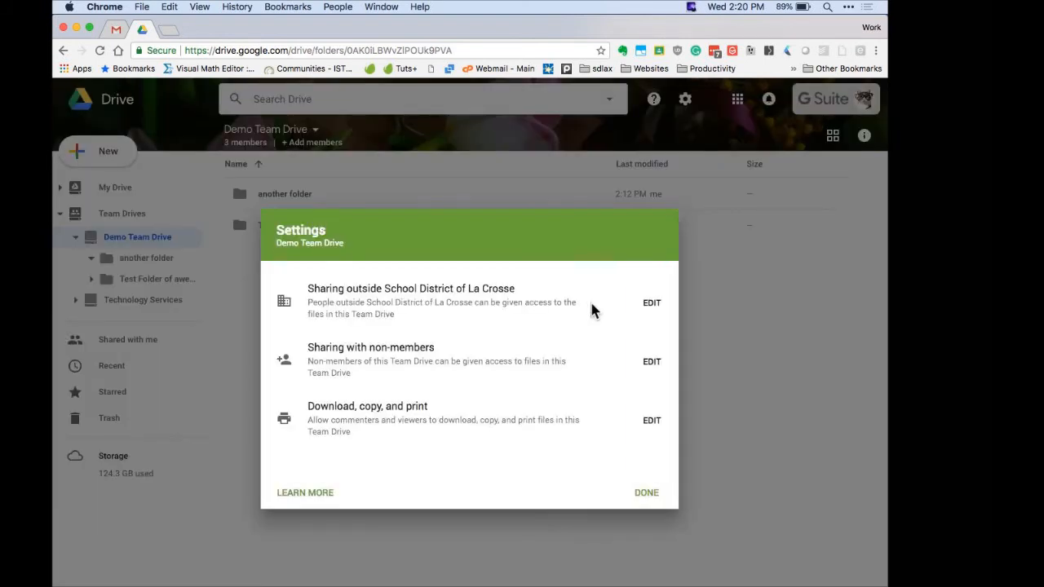
{"action": "left_click", "coordinate": [393, 380]}
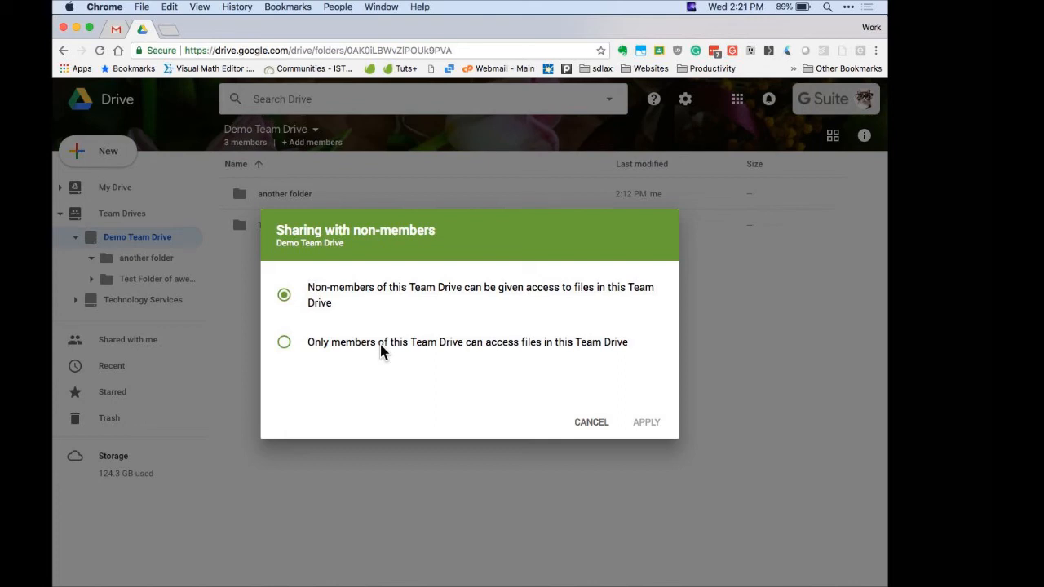
{"action": "left_click", "coordinate": [381, 347]}
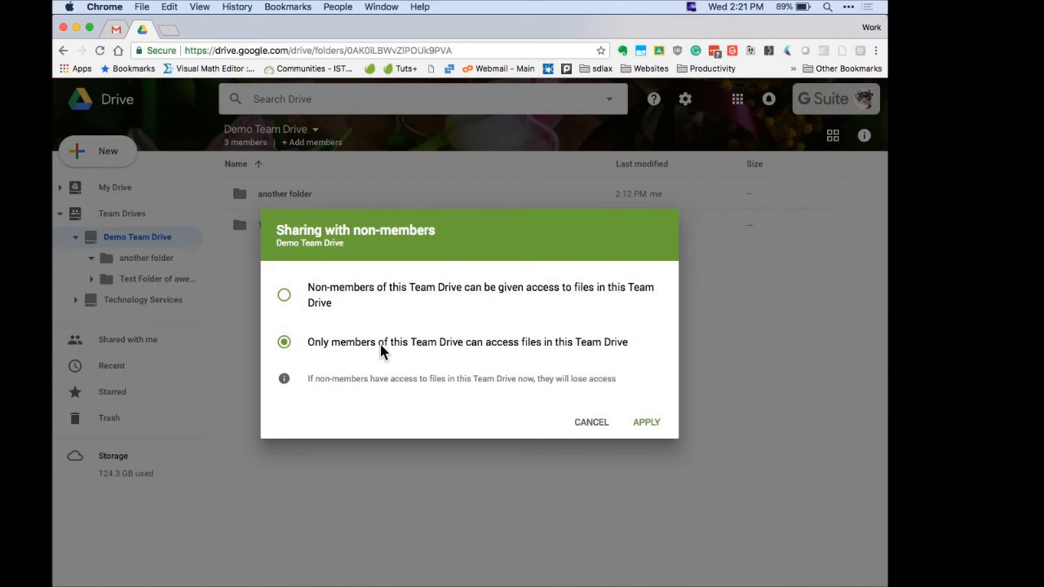
{"action": "left_click", "coordinate": [589, 422]}
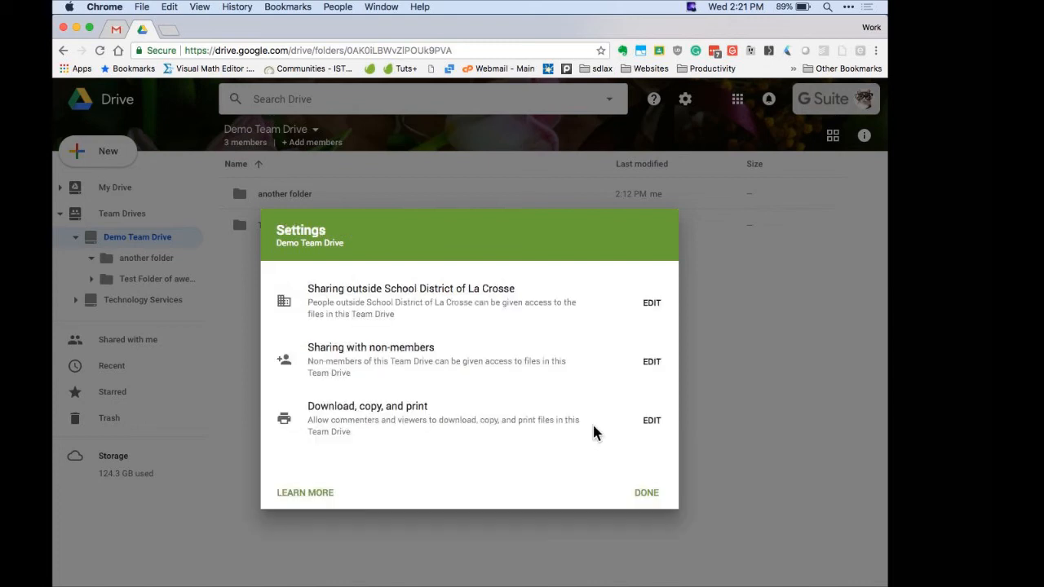
Close the Team Drive settings, enter another folder and select the shared Untitled document
{"action": "left_click", "coordinate": [647, 495]}
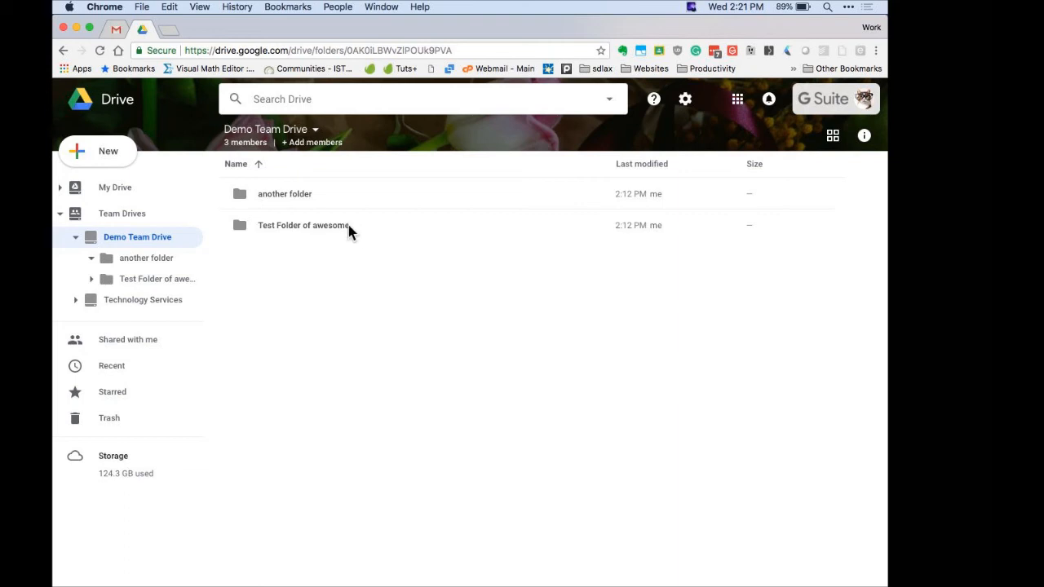
{"action": "left_click", "coordinate": [280, 194]}
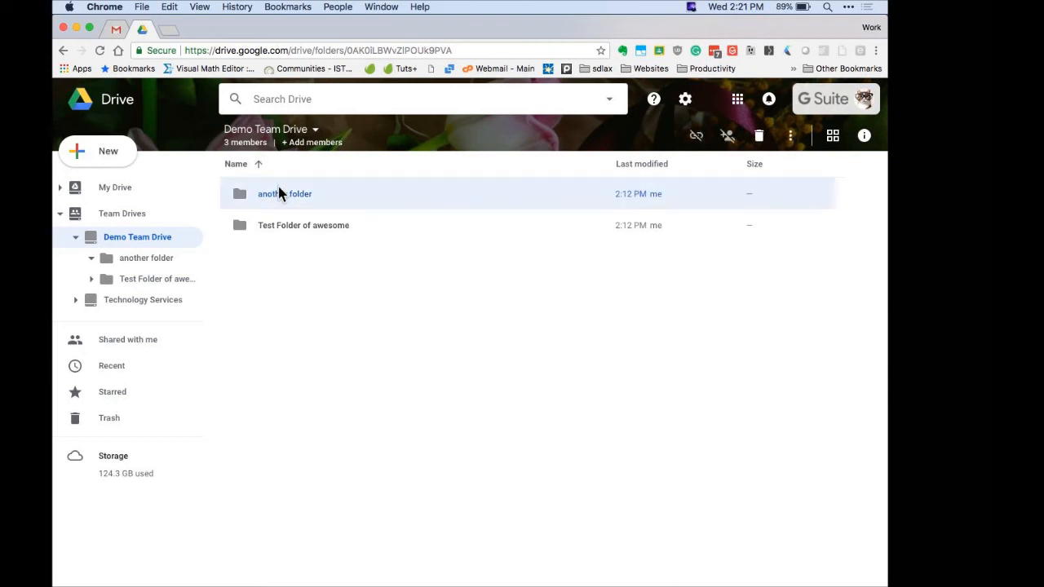
{"action": "double_click", "coordinate": [280, 193]}
{"action": "left_click", "coordinate": [298, 199]}
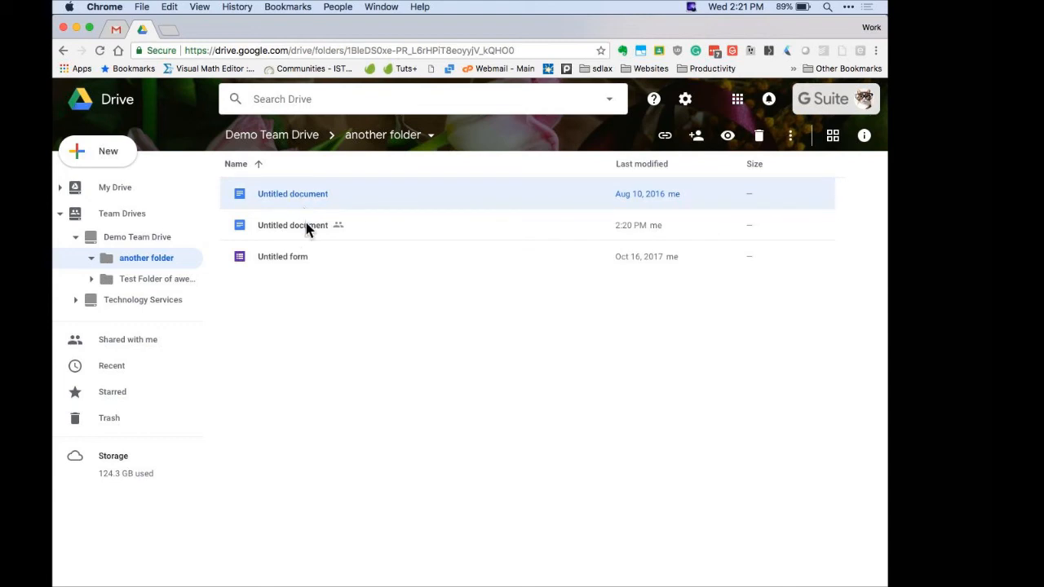
{"action": "left_click", "coordinate": [308, 230]}
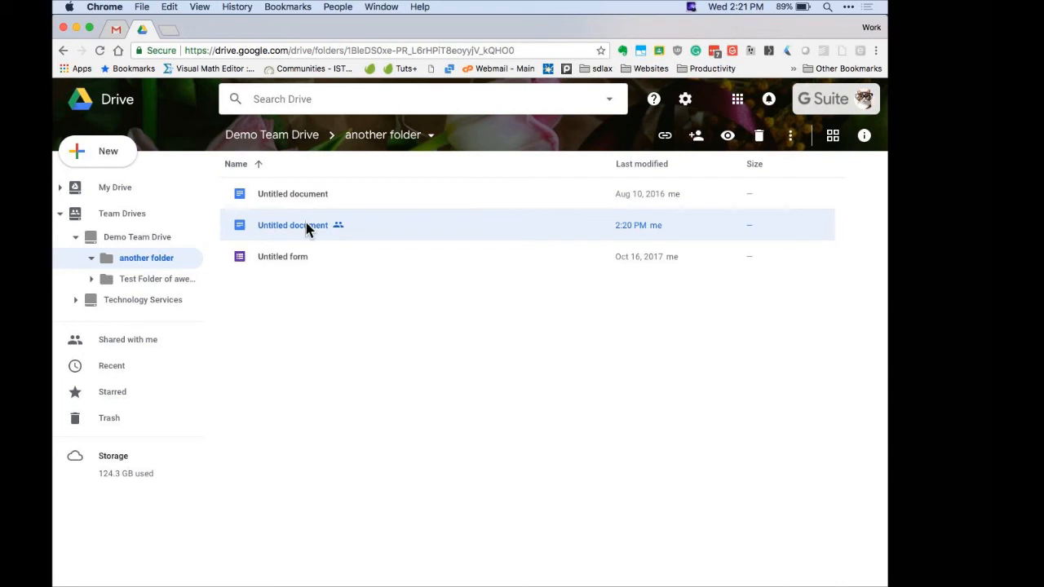
Turn link sharing on for the shared Untitled document, then switch it back off
{"action": "left_click", "coordinate": [695, 137]}
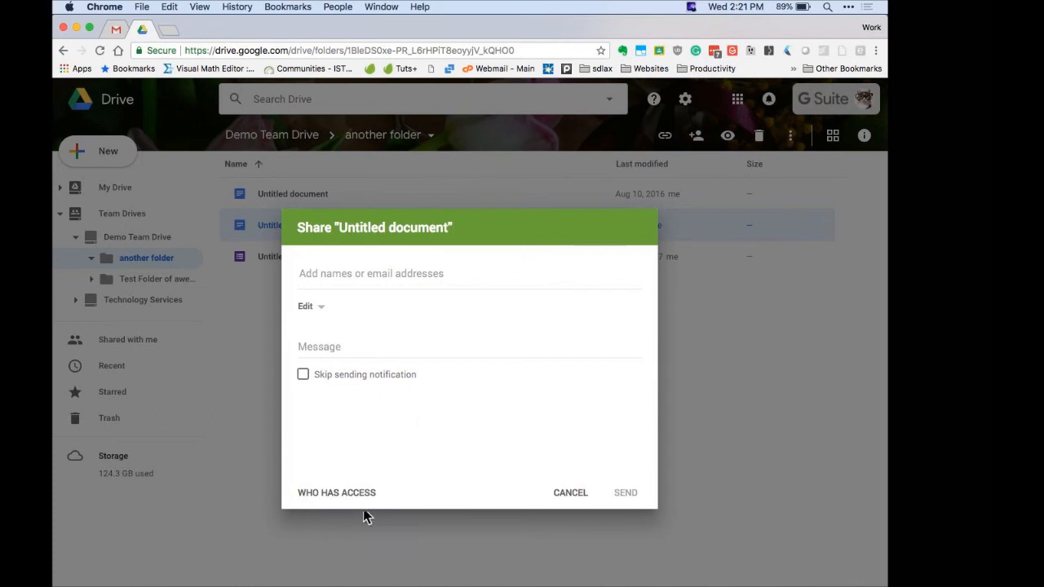
{"action": "left_click", "coordinate": [314, 507]}
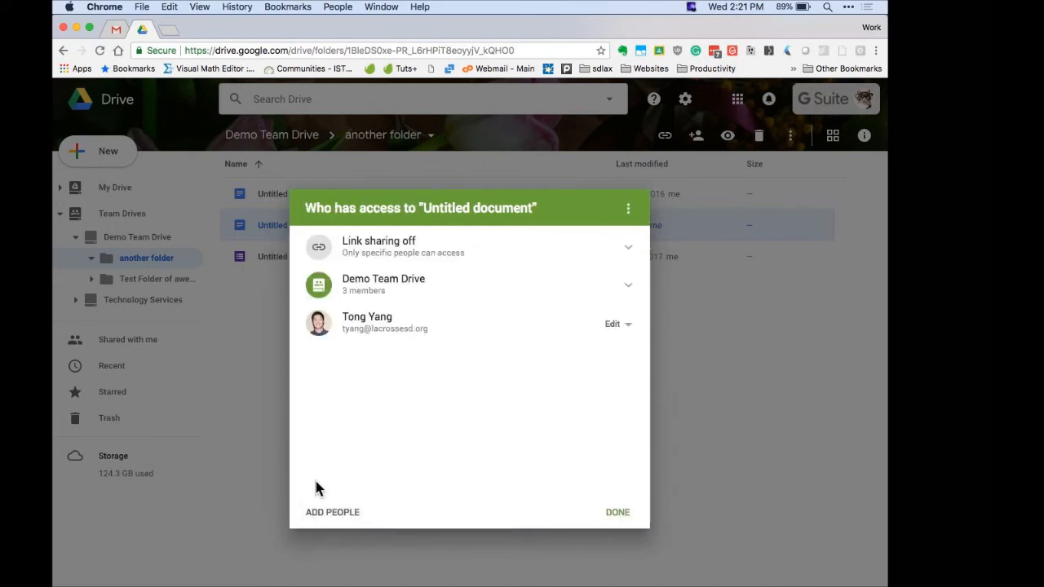
{"action": "left_click", "coordinate": [628, 248]}
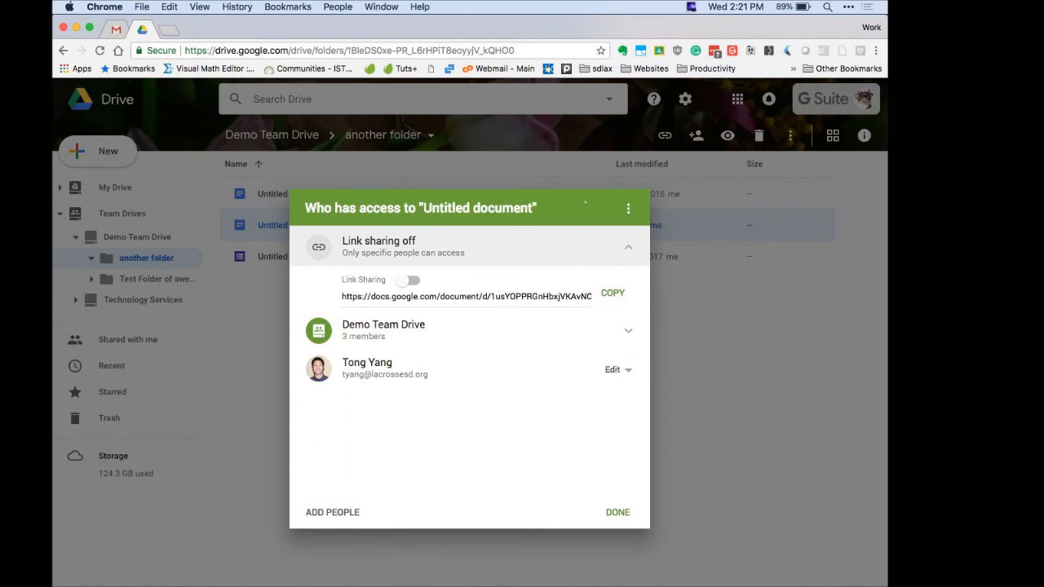
{"action": "left_click", "coordinate": [498, 295]}
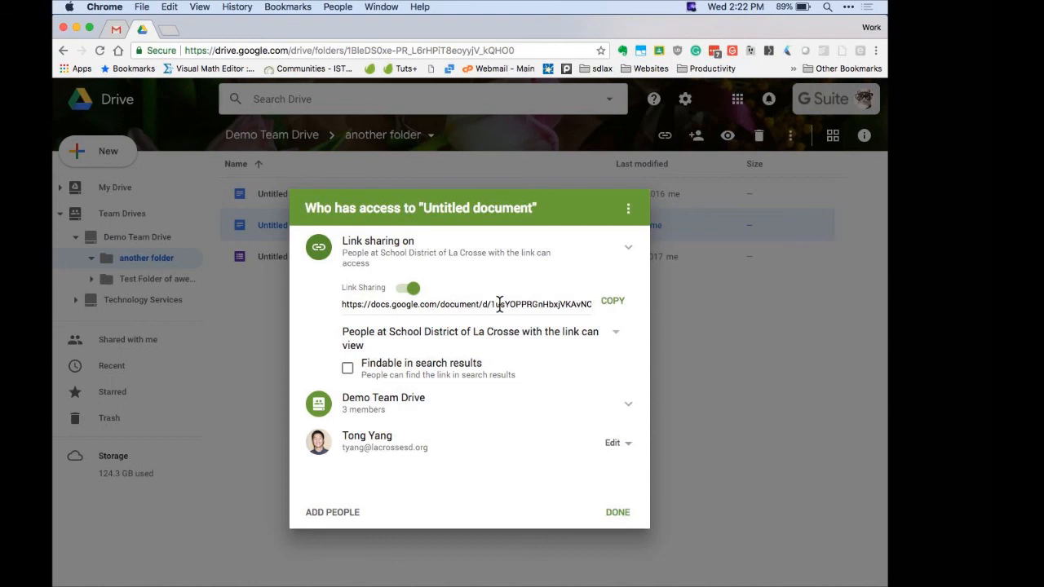
{"action": "left_click", "coordinate": [409, 290]}
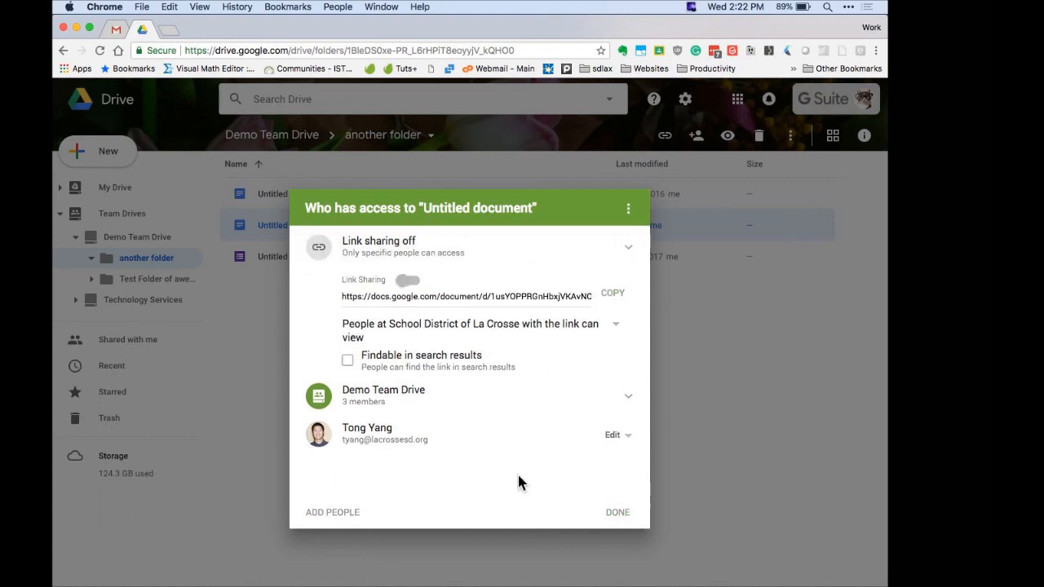
{"action": "left_click", "coordinate": [622, 516]}
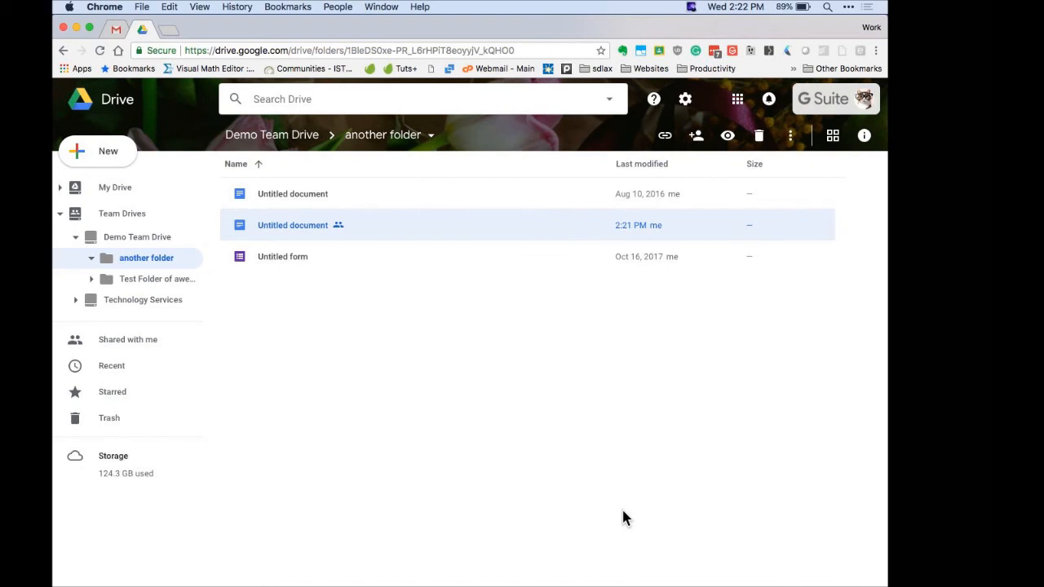
Delete another folder and Test Folder of awesome from Demo Team Drive for everyone
{"action": "left_click", "coordinate": [616, 501]}
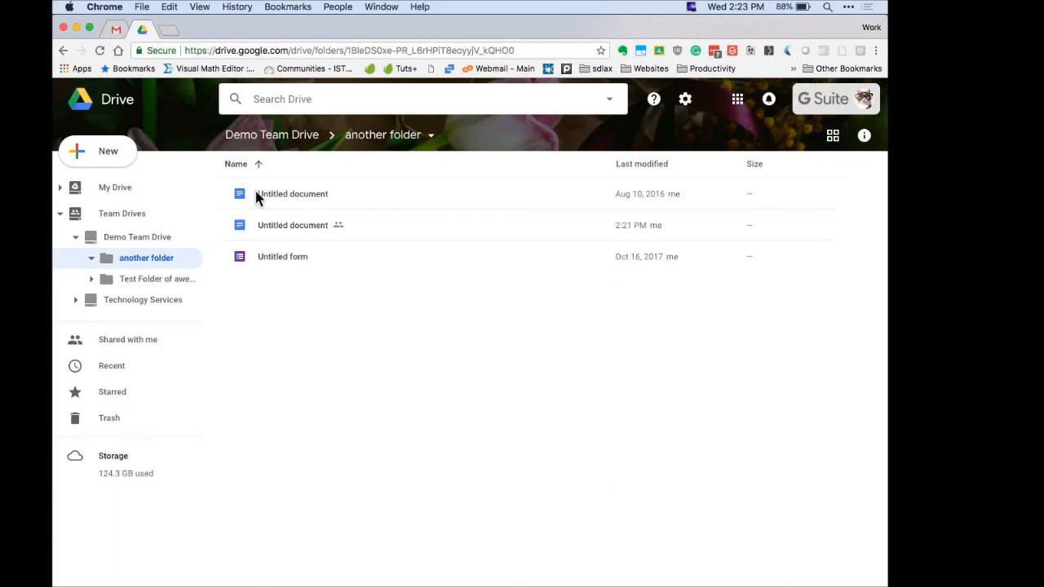
{"action": "left_click", "coordinate": [121, 241]}
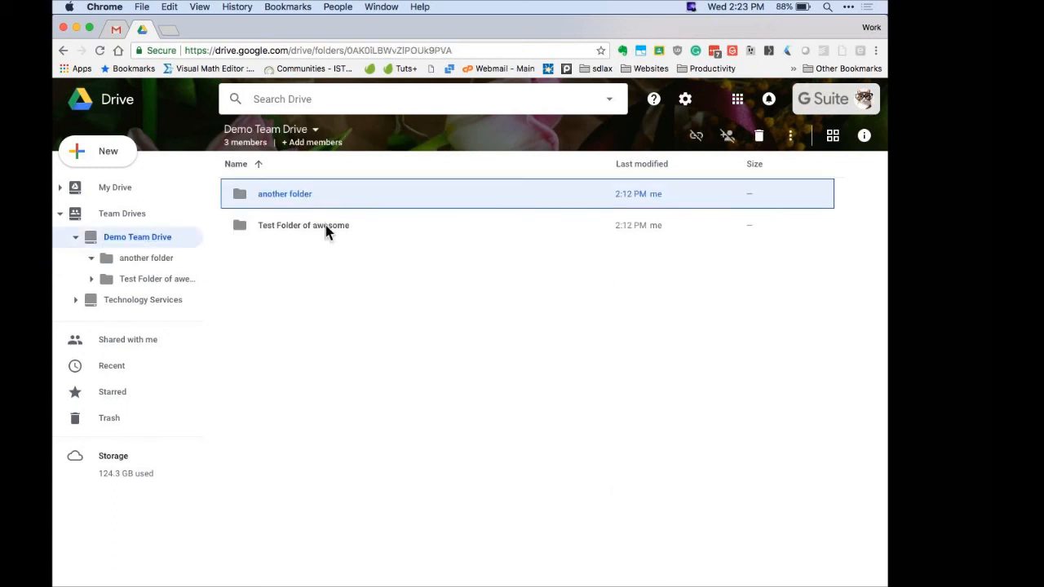
{"action": "left_click", "coordinate": [322, 227], "text": "shift"}
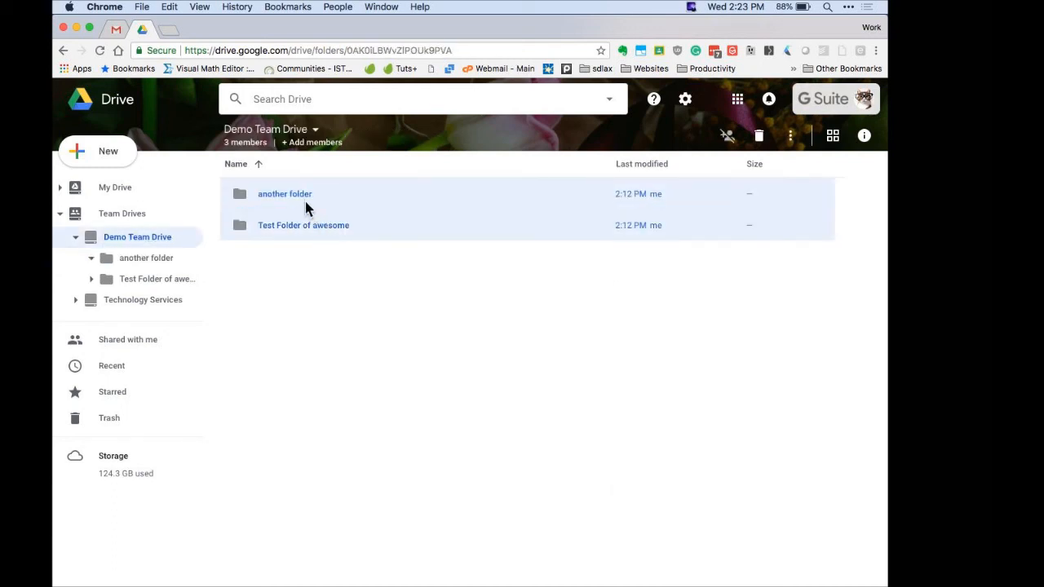
{"action": "right_click", "coordinate": [305, 203]}
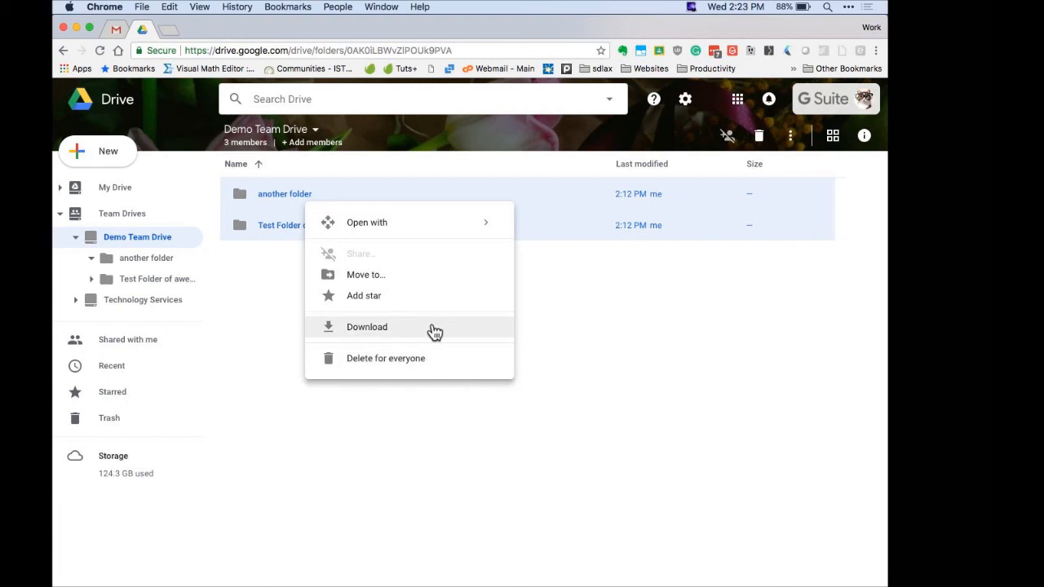
{"action": "left_click", "coordinate": [440, 369]}
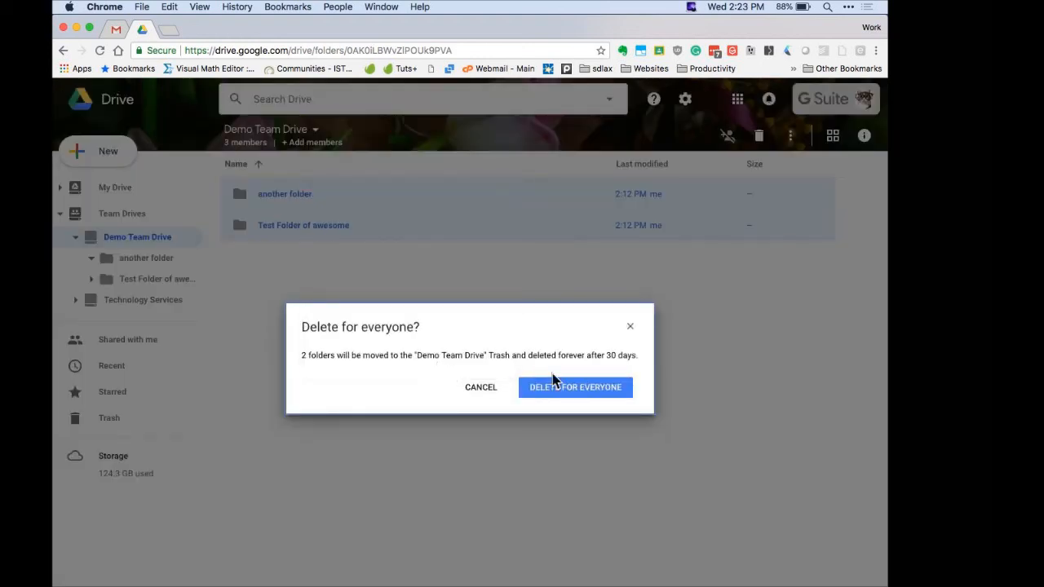
{"action": "left_click", "coordinate": [585, 393]}
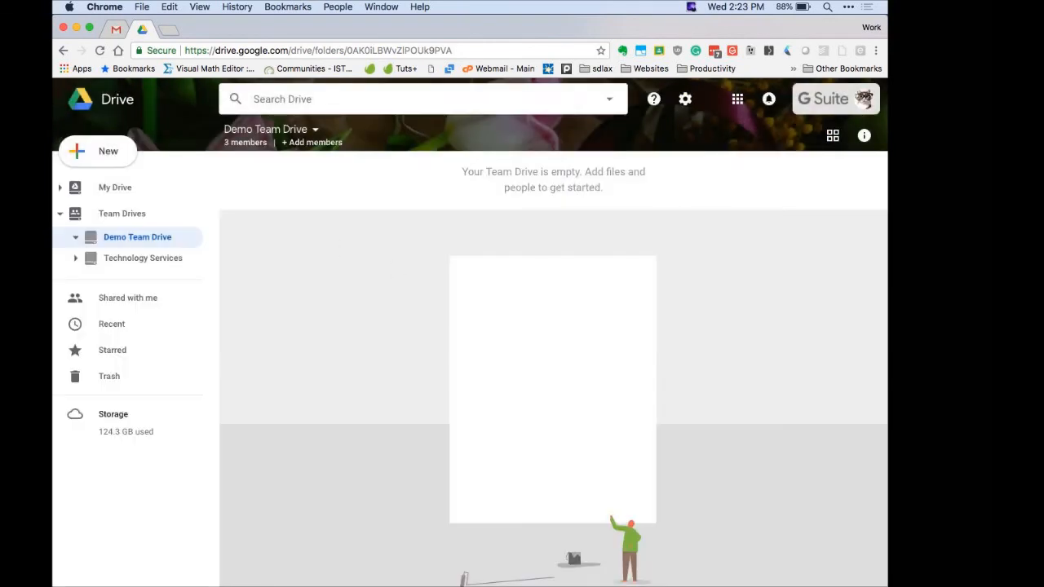
{"action": "left_click", "coordinate": [310, 135]}
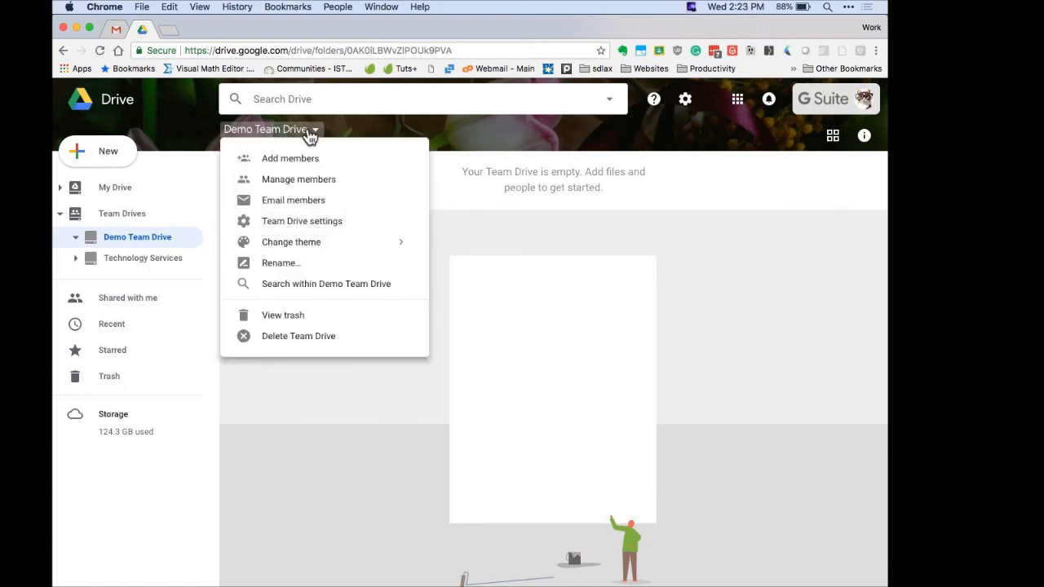
{"action": "left_click", "coordinate": [291, 345]}
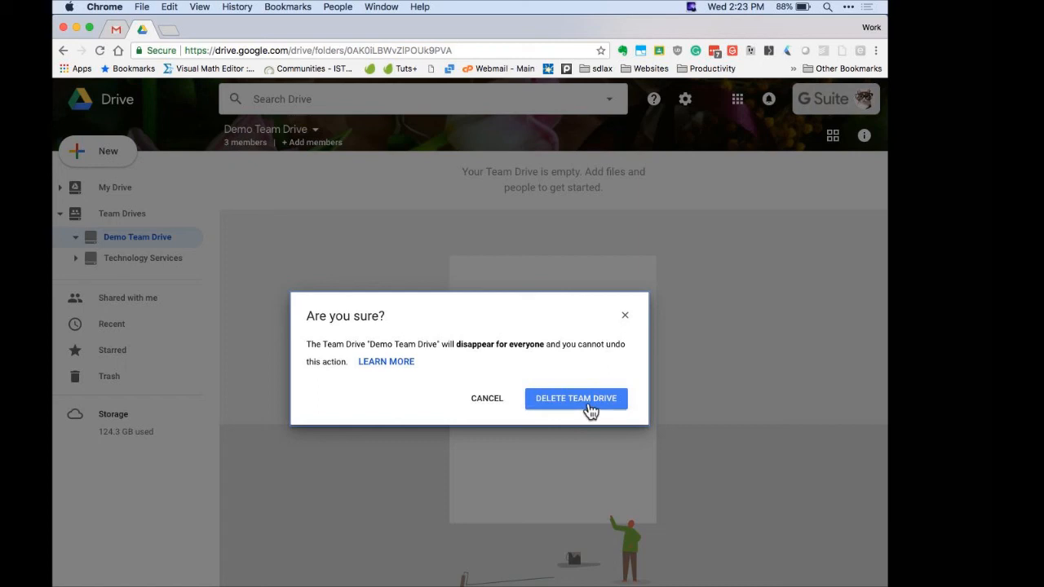
{"action": "left_click", "coordinate": [485, 405]}
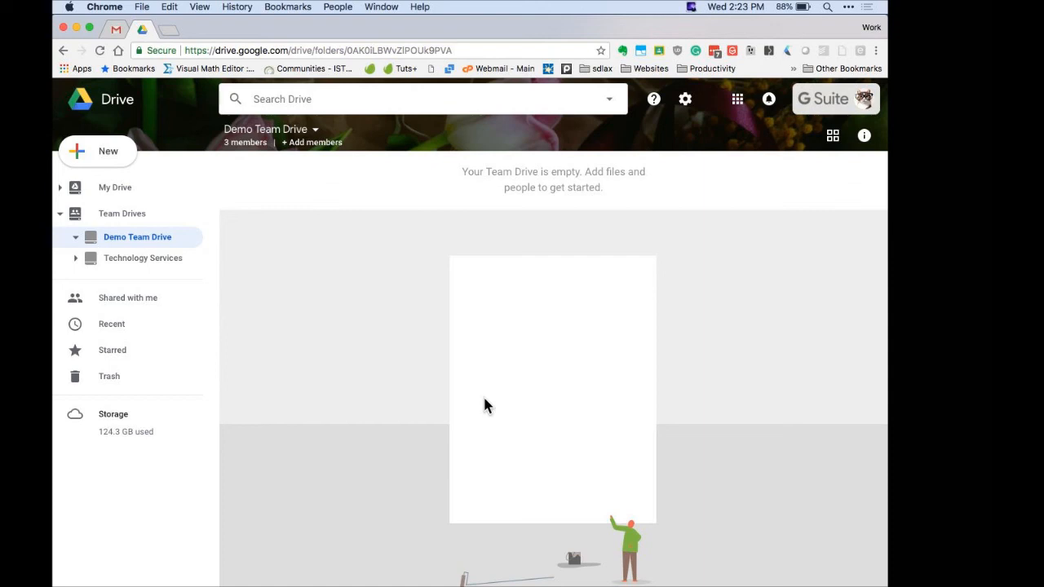
{"action": "left_click", "coordinate": [285, 130]}
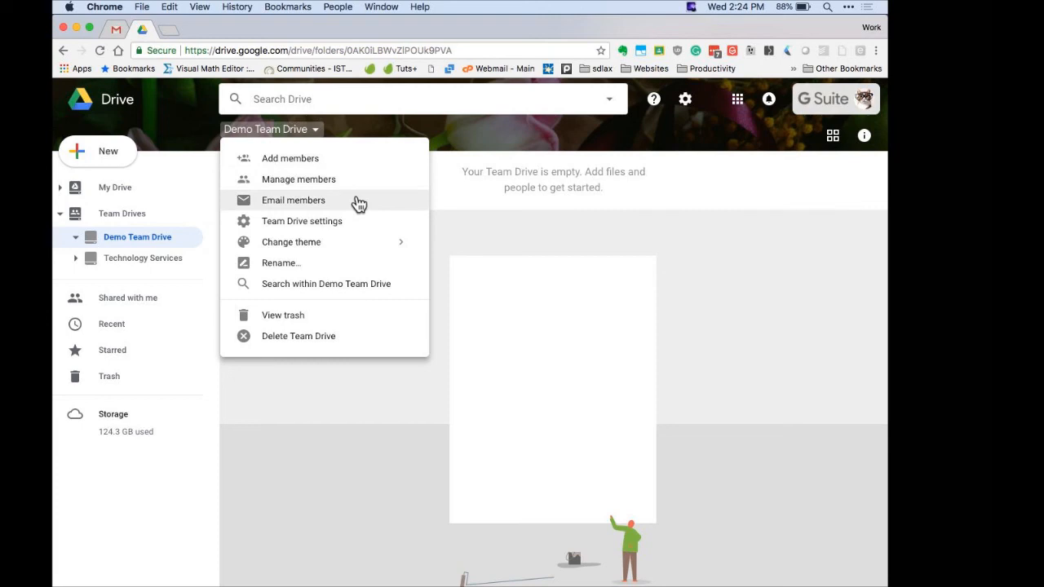
{"action": "mouse_move", "coordinate": [362, 250]}
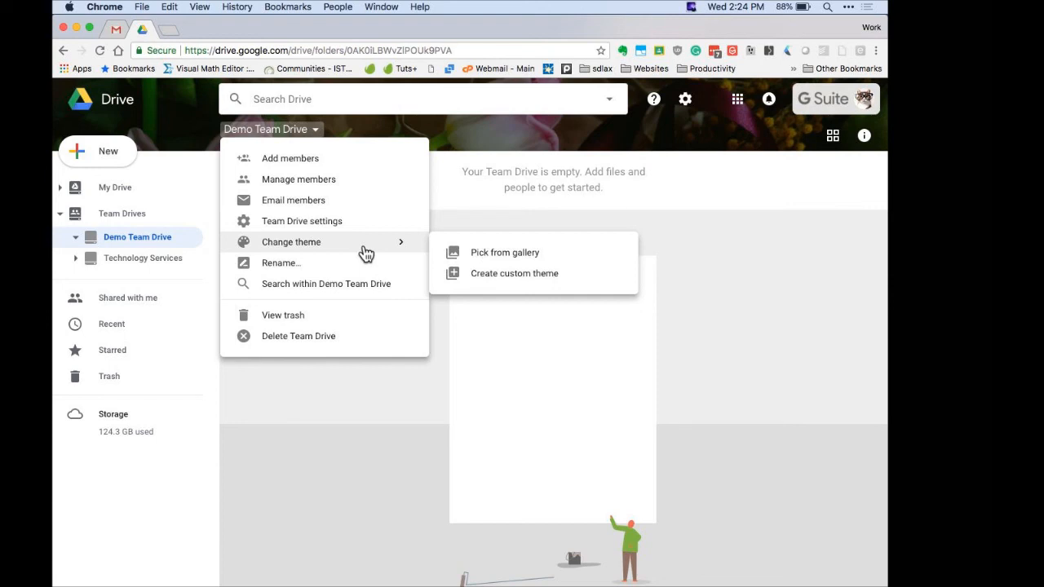
{"action": "left_click", "coordinate": [375, 409]}
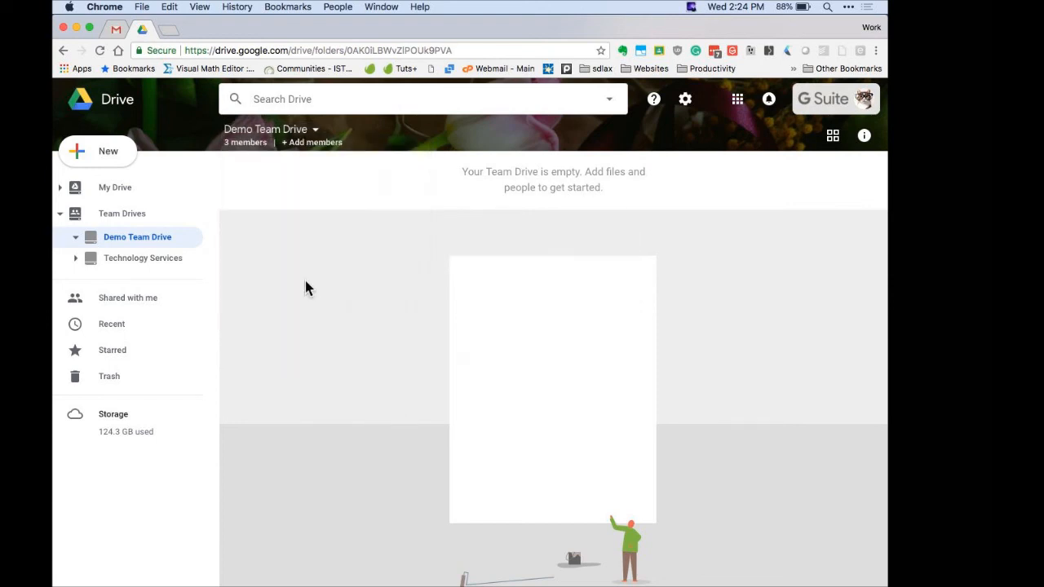